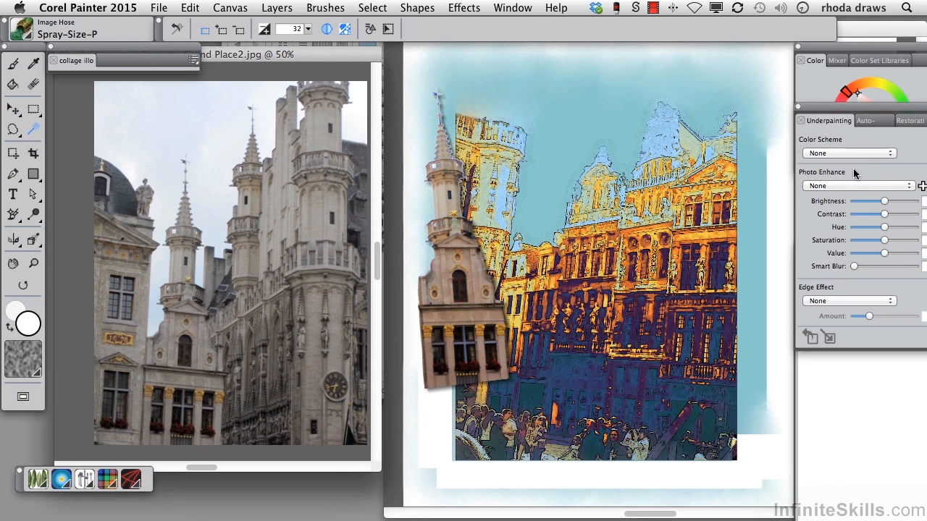
Apply the Brussels photo enhancement preset to the Grand Place2 photo.
left_click(907, 187)
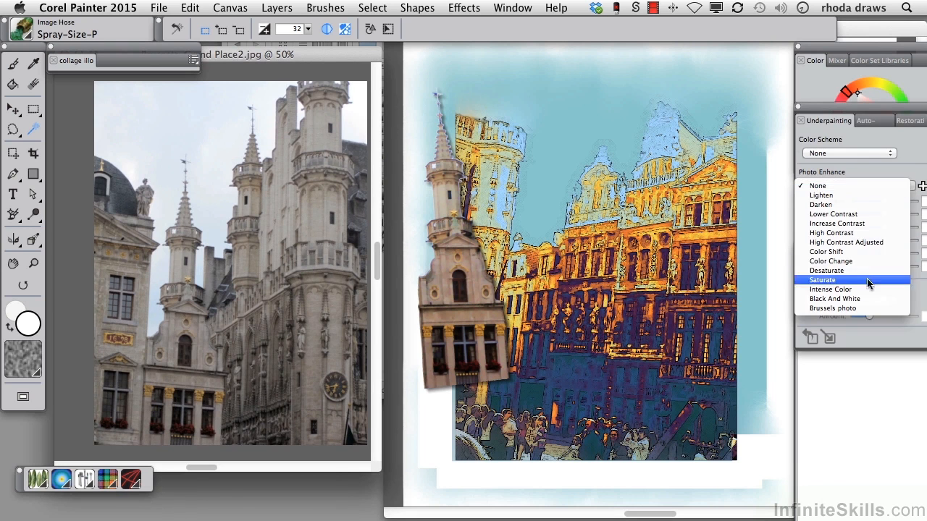
left_click(859, 310)
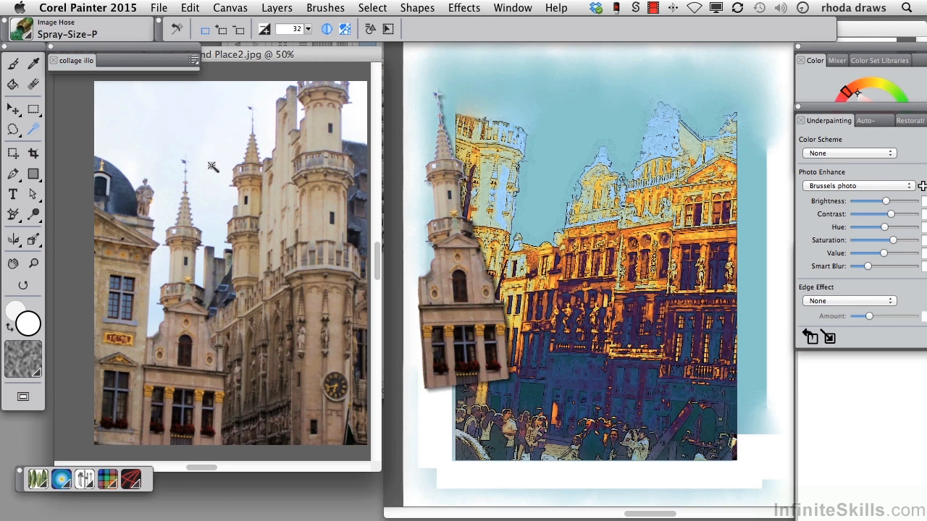
Outline the straight-edged lower facade of the small gabled building in the photo with a polygonal selection.
key("super+plus")
left_click_drag(289, 360, 298, 307)
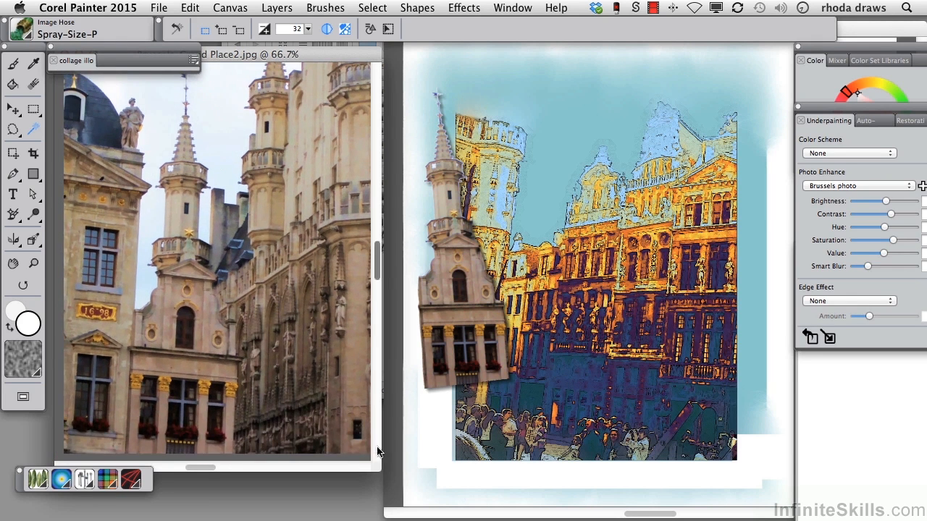
left_click_drag(378, 467, 389, 497)
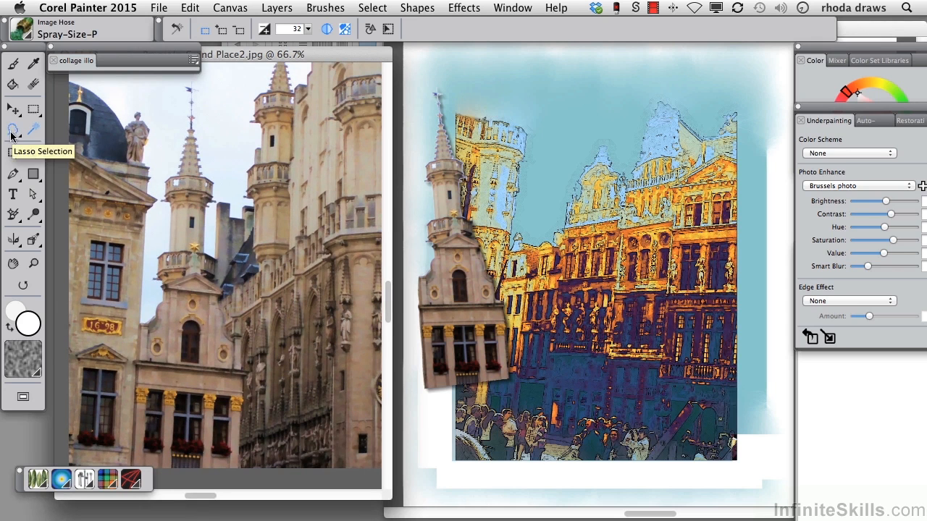
left_click(13, 129)
left_click(50, 132)
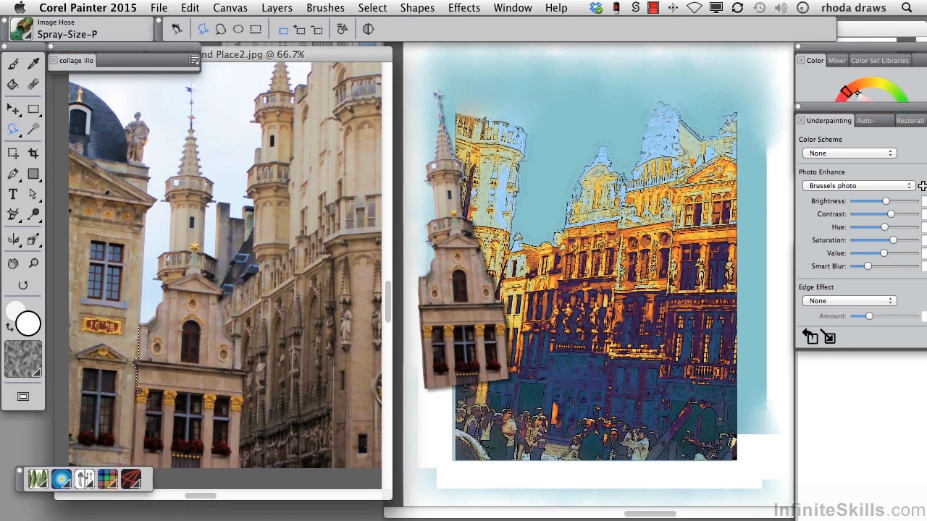
left_click(130, 466)
left_click(144, 321)
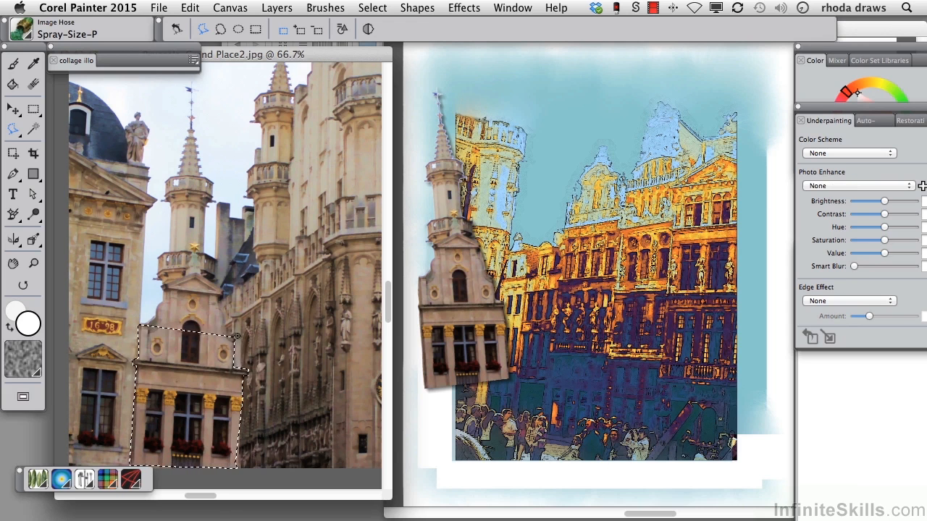
Add the building's gable, turret and spire to the selection with a loose freehand lasso outline.
left_click_drag(14, 130, 32, 132)
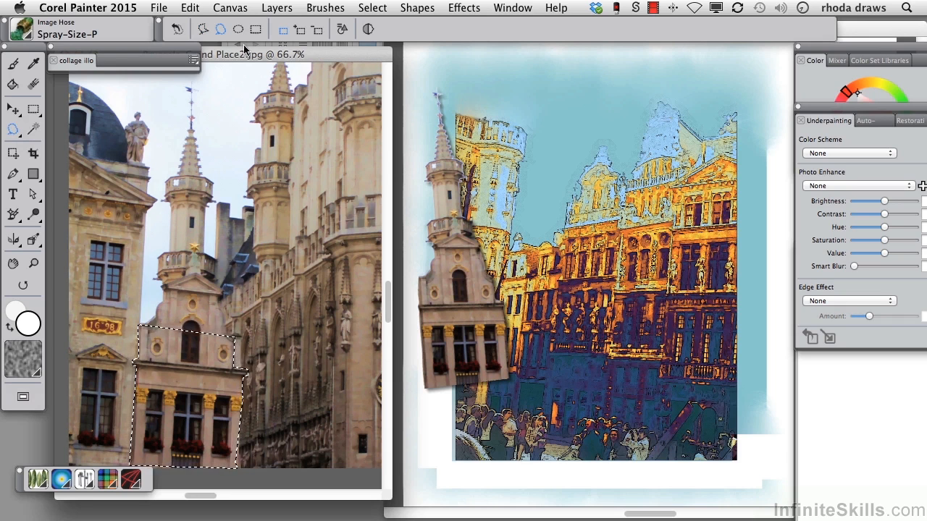
left_click(303, 33)
mouse_move(142, 316)
left_mouse_down()
mouse_move(163, 231)
mouse_move(172, 96)
mouse_move(187, 81)
mouse_move(212, 112)
mouse_move(221, 192)
left_mouse_up()
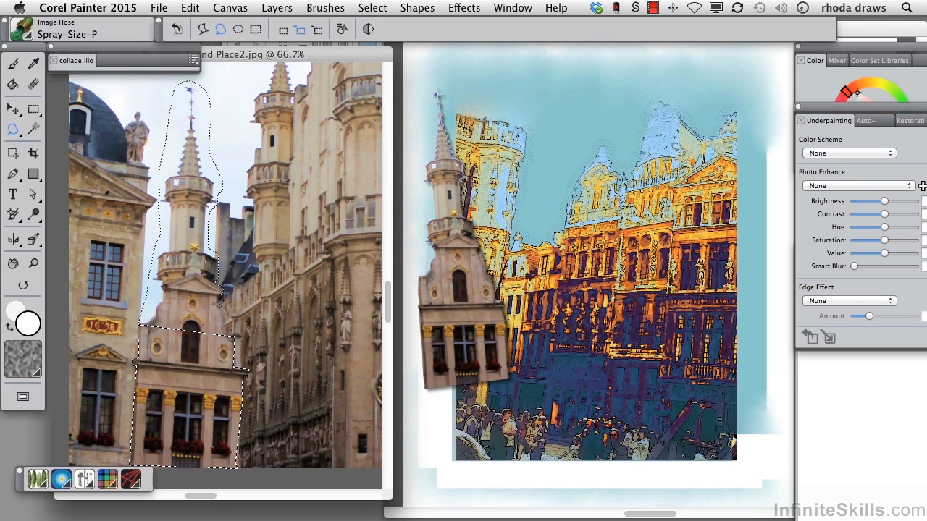
left_click_drag(230, 337, 231, 338)
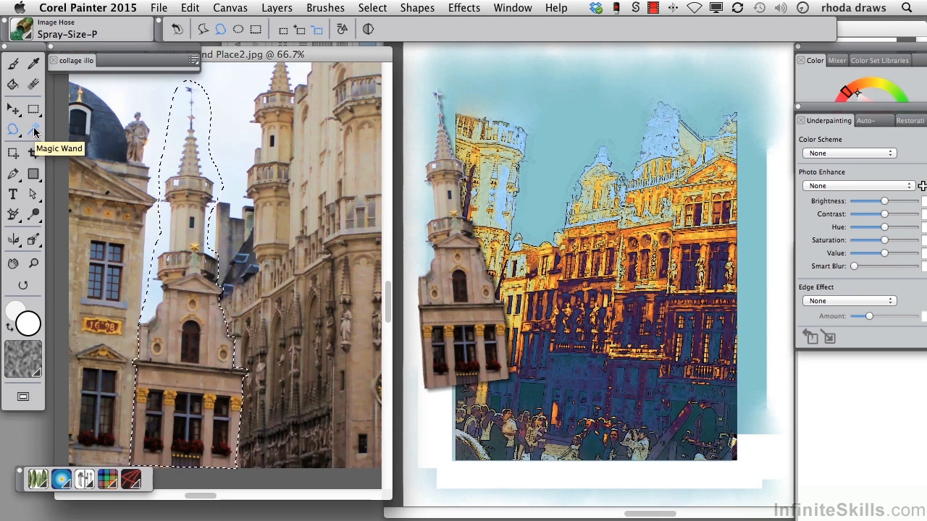
Subtract the sky around the spire and beside the gable from the selection with the Magic Wand.
left_click(33, 129)
left_click(238, 30)
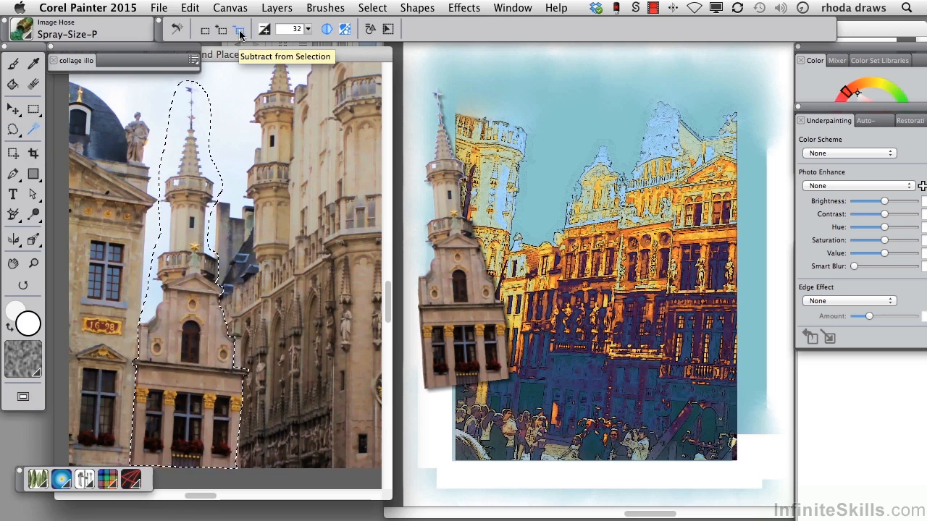
left_click(178, 122)
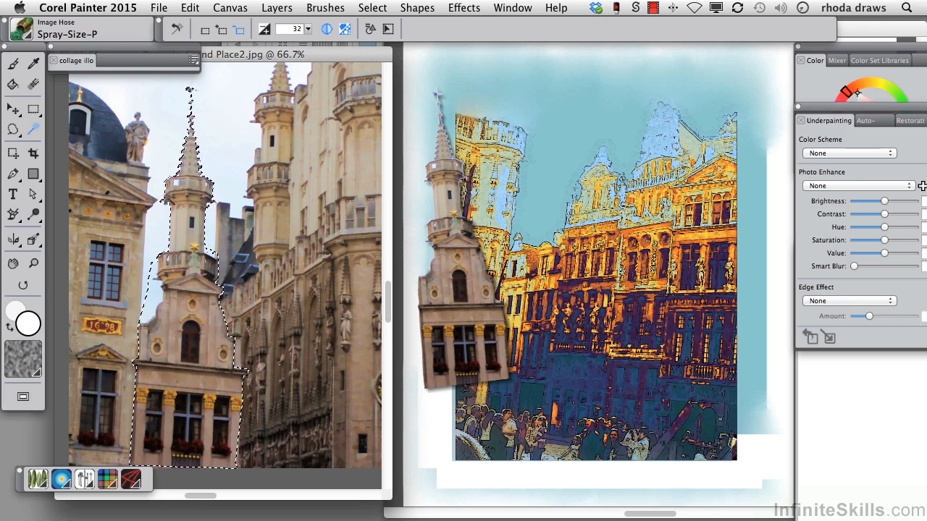
left_click(155, 289)
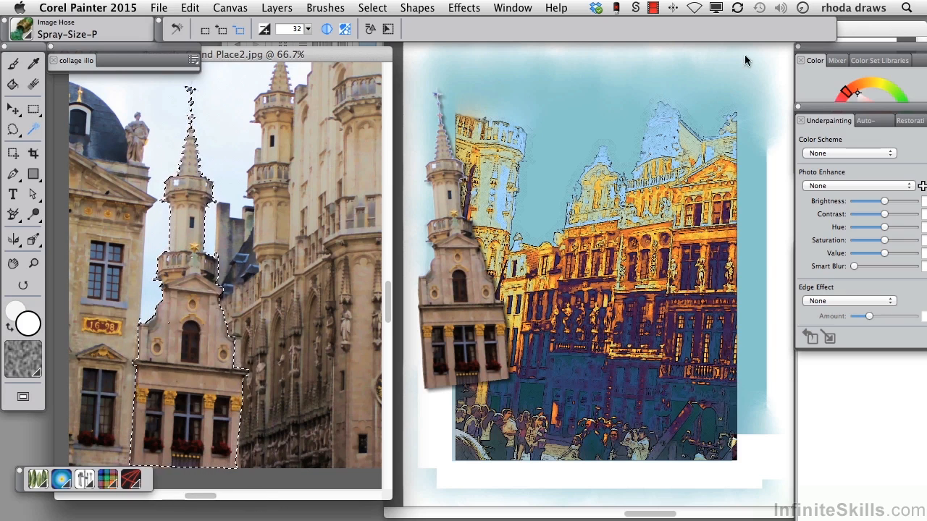
Look up the Create Drop Shadow effect for the pasted building in the collage document.
left_click(779, 55)
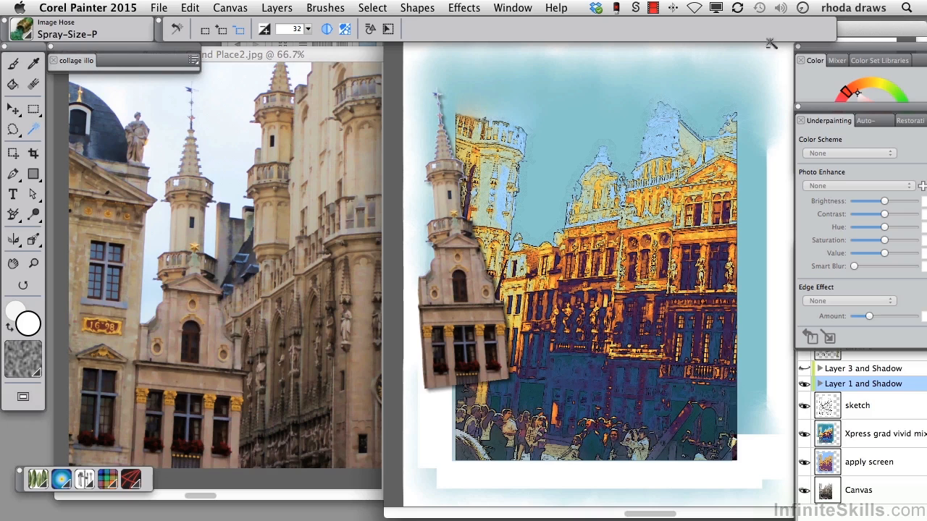
left_click(16, 111)
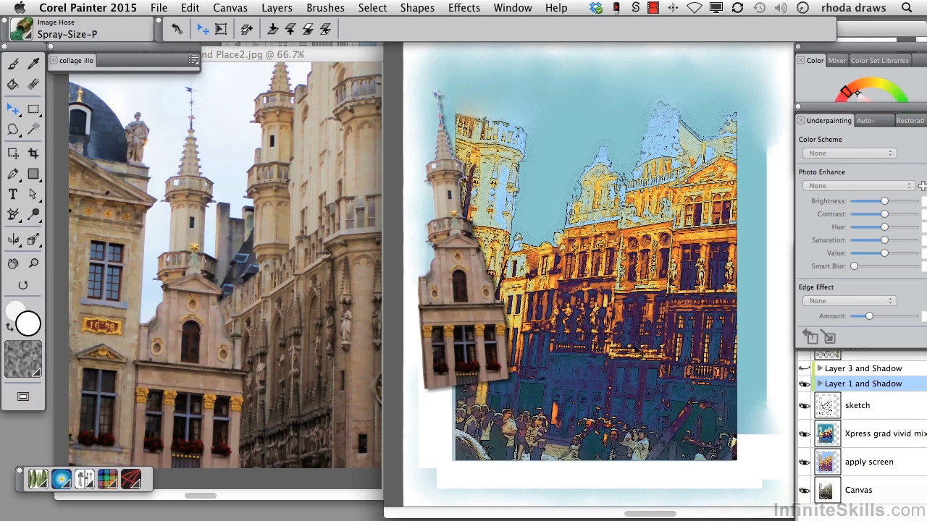
left_click(459, 9)
mouse_move(500, 121)
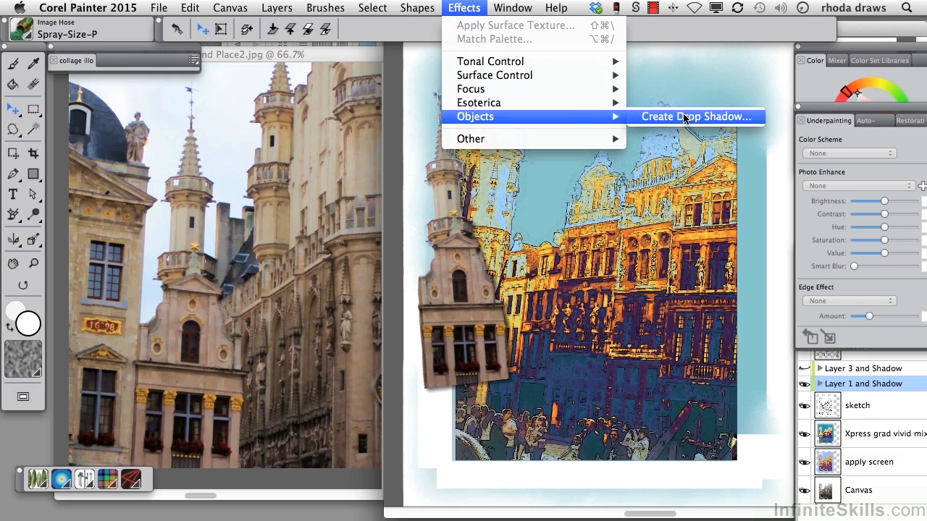
left_click(725, 66)
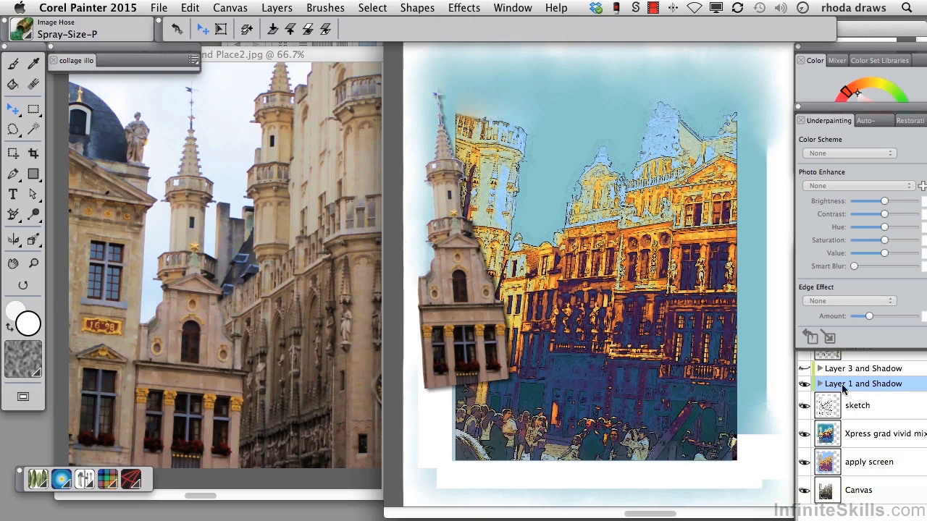
Expand the Layer 1 and Shadow group to check its building layer, and show the Layer 3 and Shadow group.
left_click(878, 409)
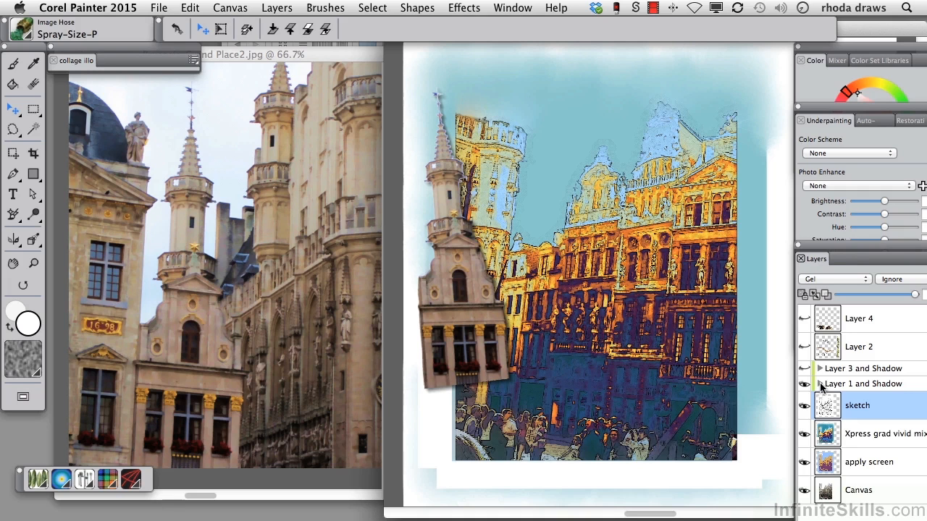
left_click(820, 385)
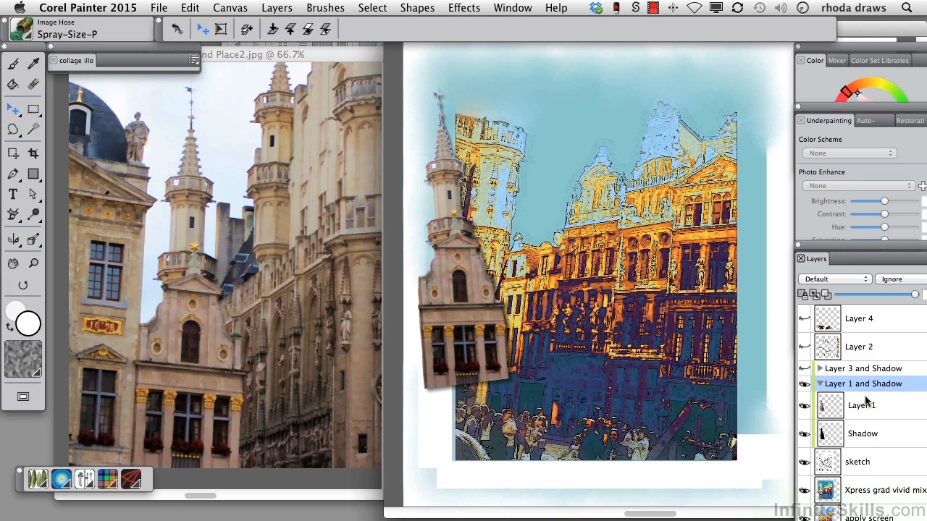
left_click(805, 406)
left_click(804, 406)
left_click(804, 369)
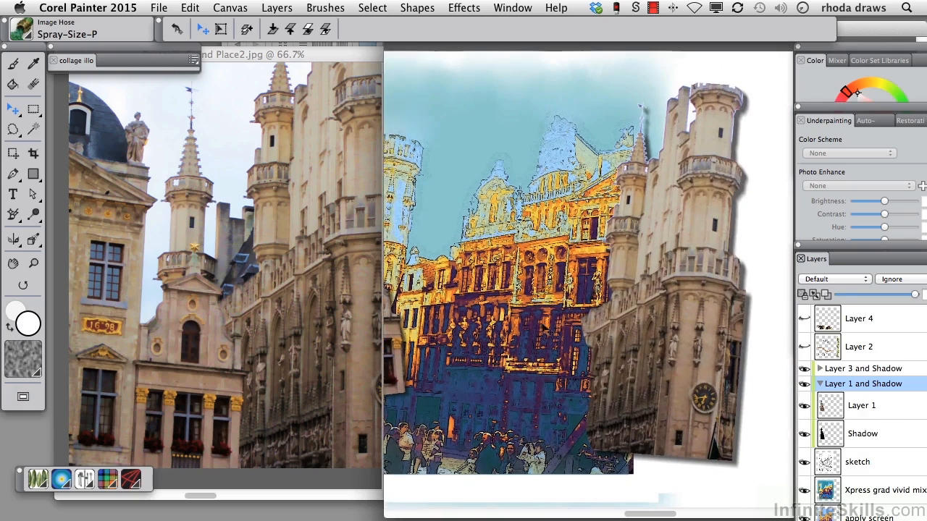
Compare the large clock tower in the source photo with the collage, and show Layer 2 in the collage.
left_click(323, 199)
left_click_drag(316, 369, 222, 411)
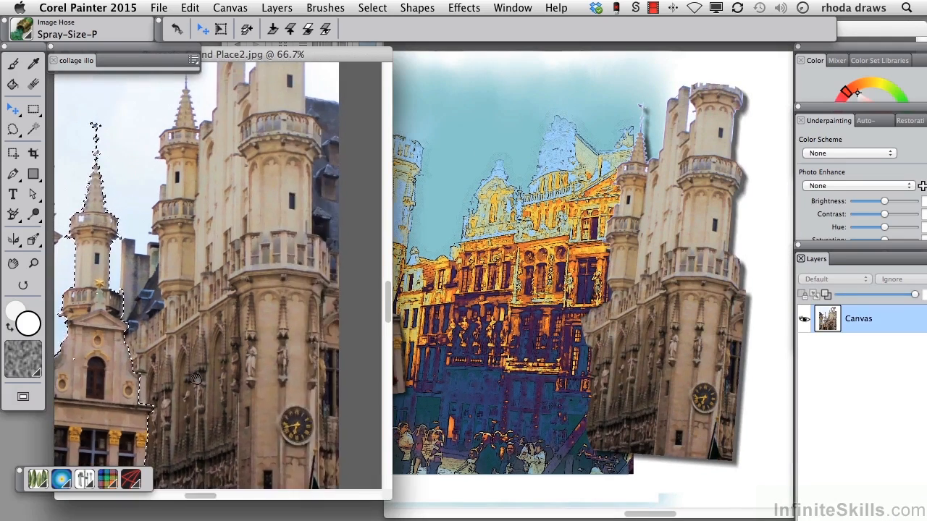
key("super+minus")
left_click(629, 68)
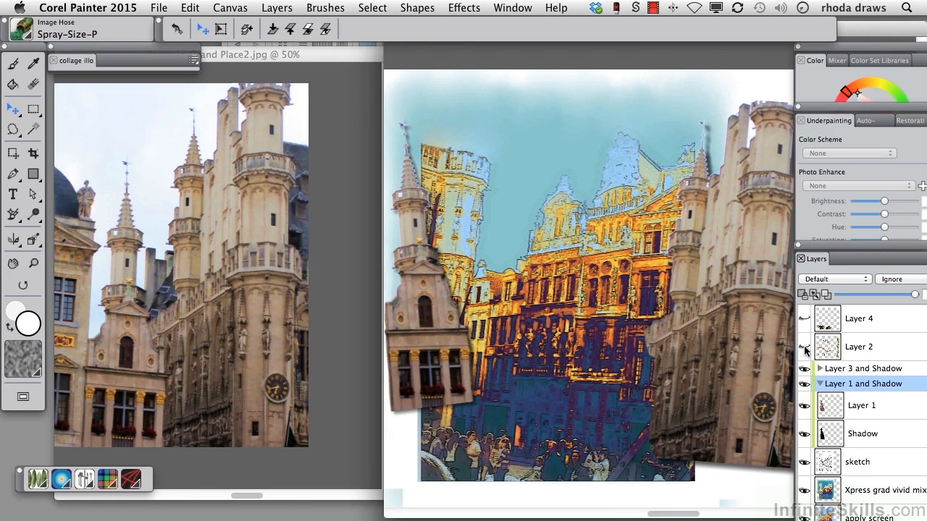
left_click(804, 347)
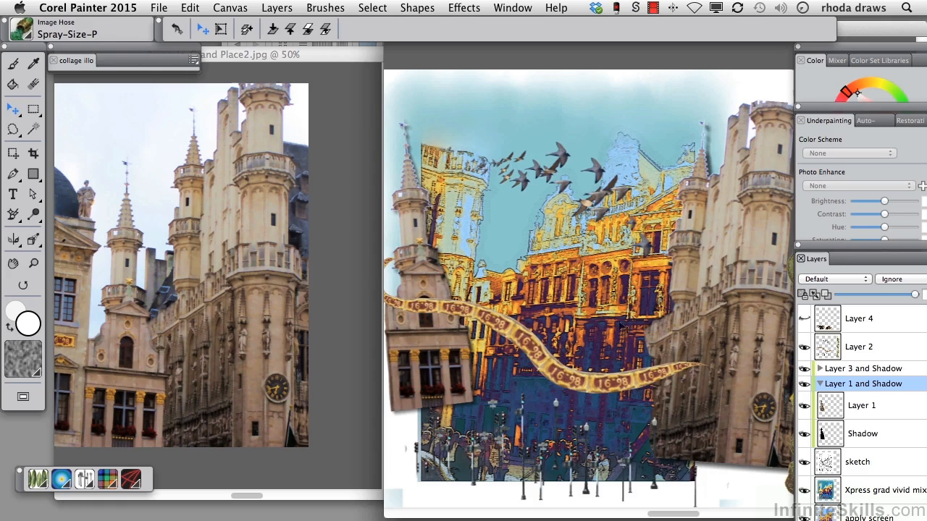
scroll(627, 312, "right", 5)
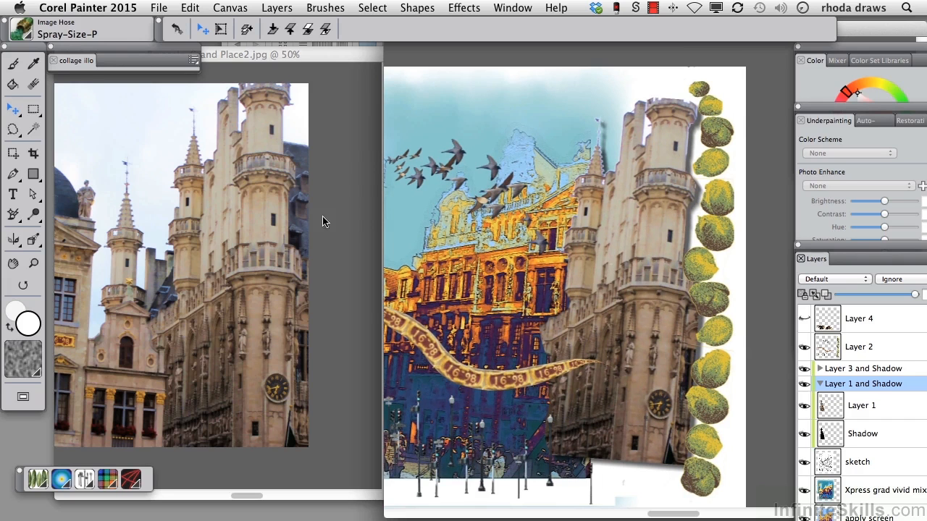
Bring the source photo forward and clear the selection around the gabled building.
left_click_drag(329, 58, 359, 62)
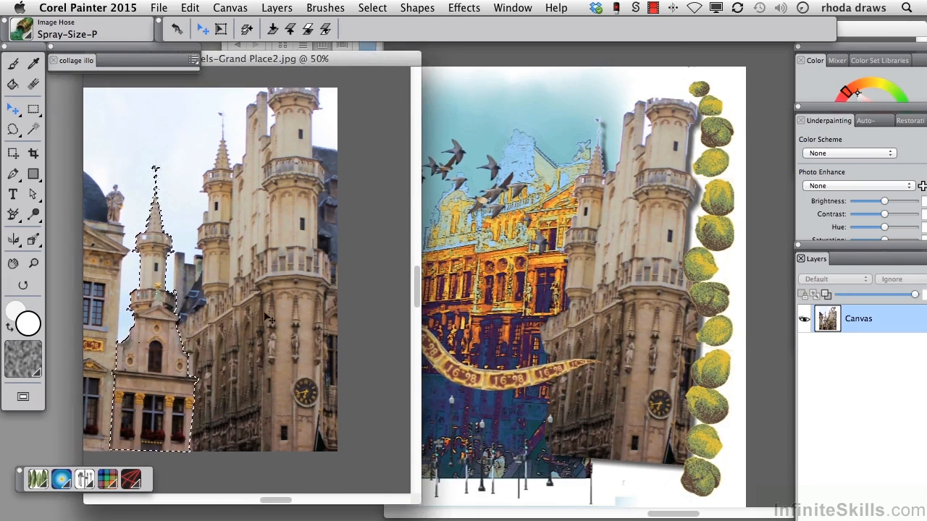
left_click_drag(247, 302, 359, 240)
key("super+d")
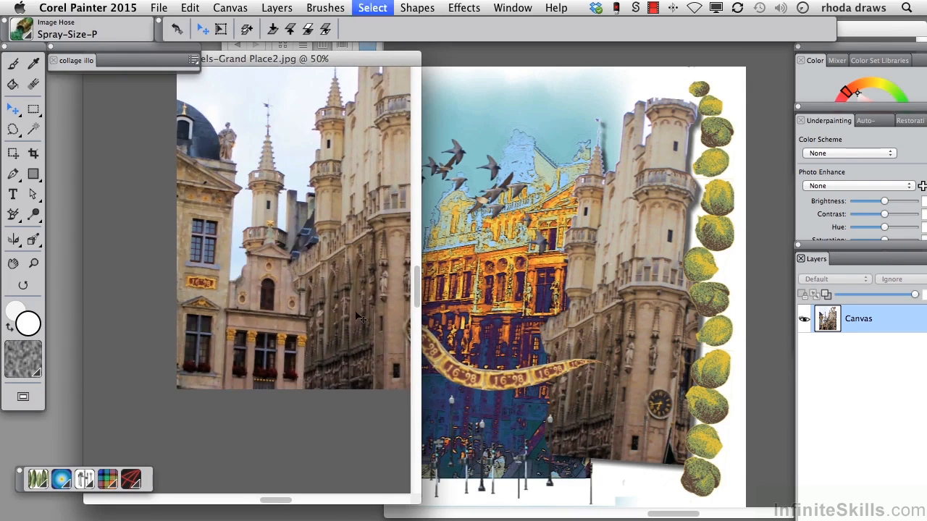
key("super+equal")
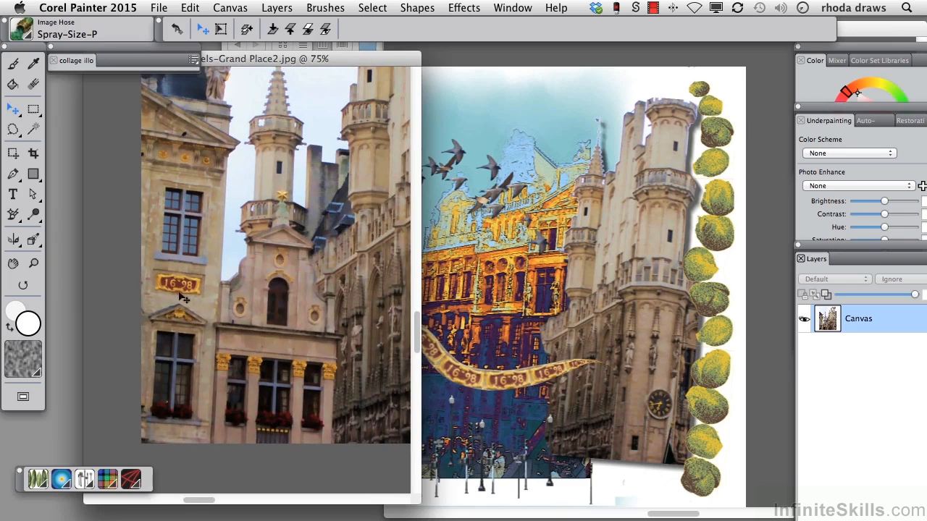
Select the gold 16 98 plaque on the photo's corner building with a tight rectangular selection.
left_click(720, 88)
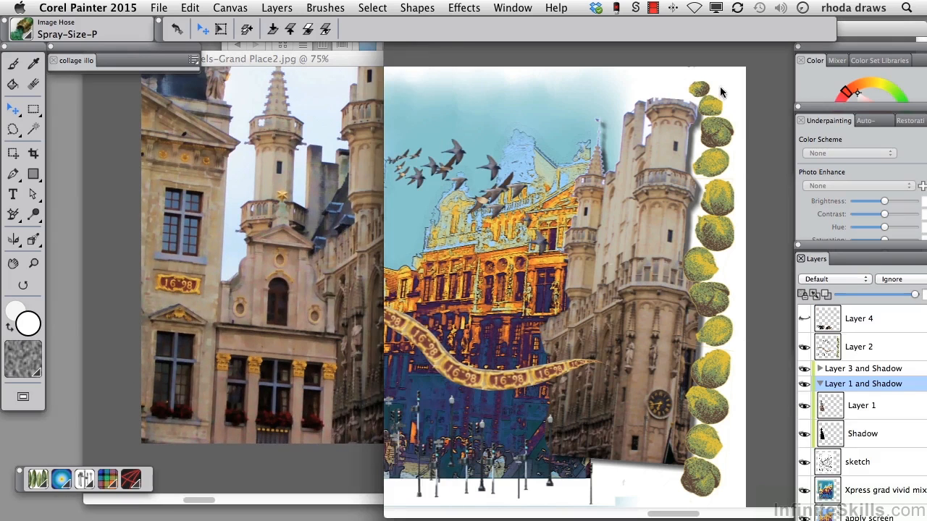
left_click_drag(507, 291, 636, 268)
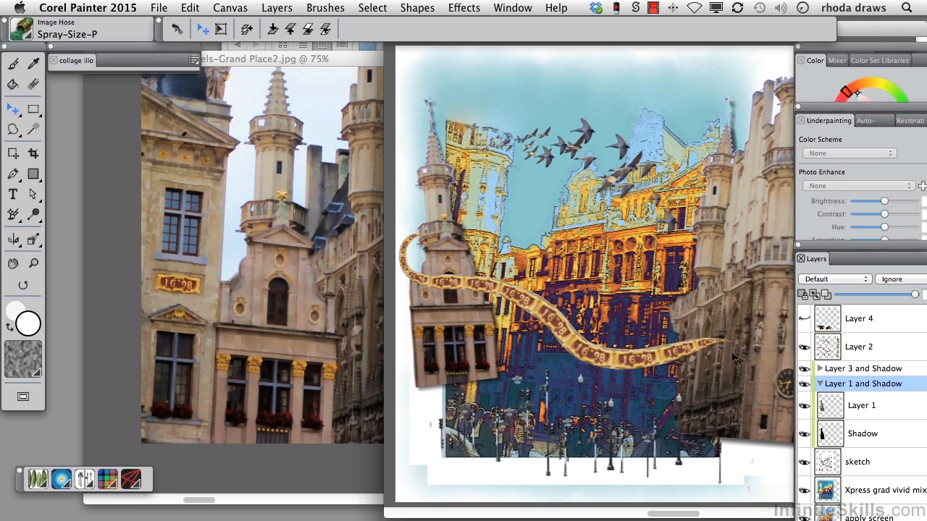
left_click(180, 242)
key("super+equal")
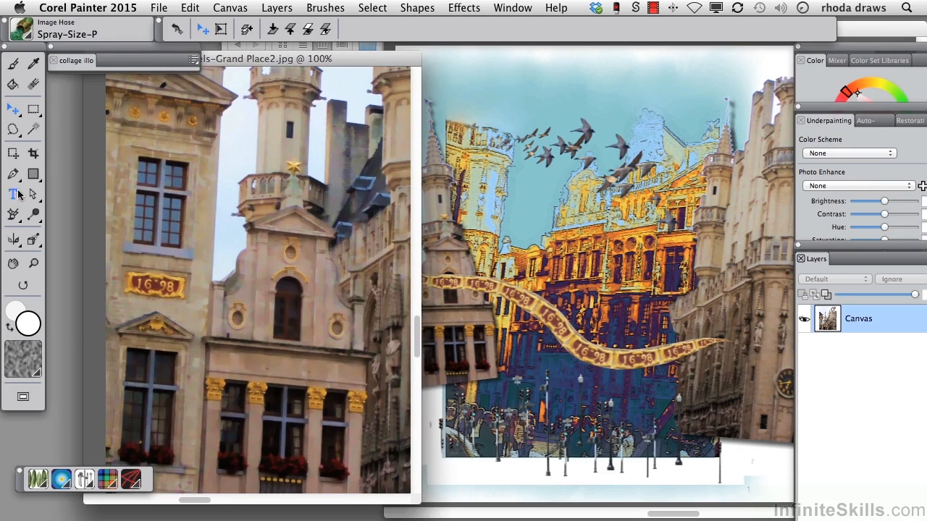
left_click(34, 109)
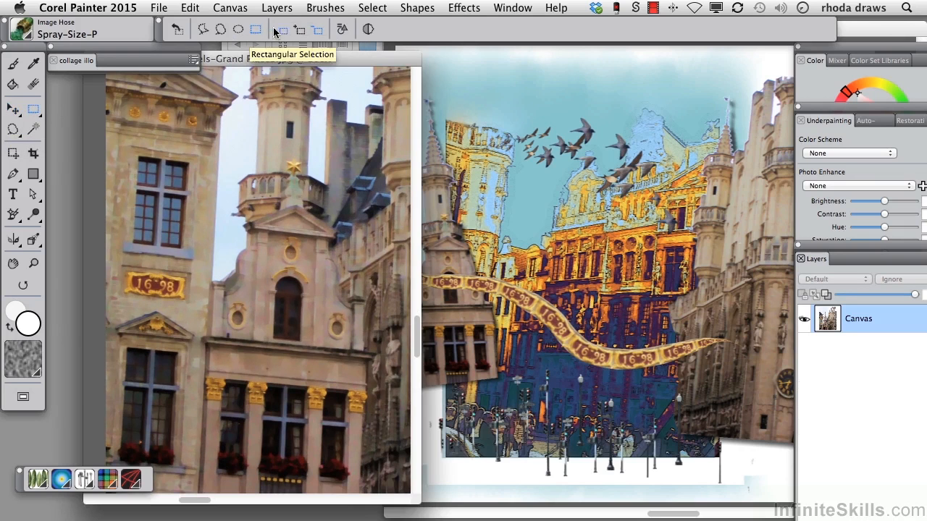
left_click_drag(123, 270, 168, 292)
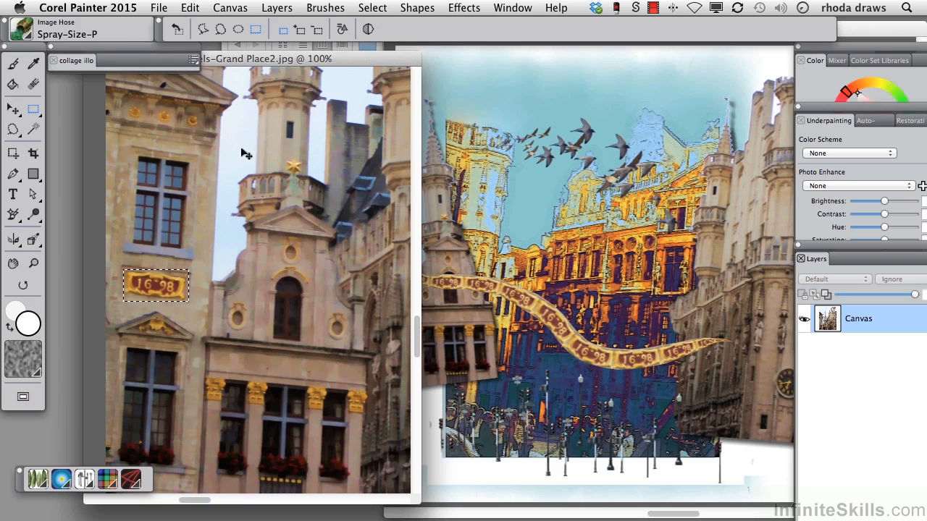
Copy the selected 16 98 plaque into a new image and place its window clear of the palettes.
left_click(160, 8)
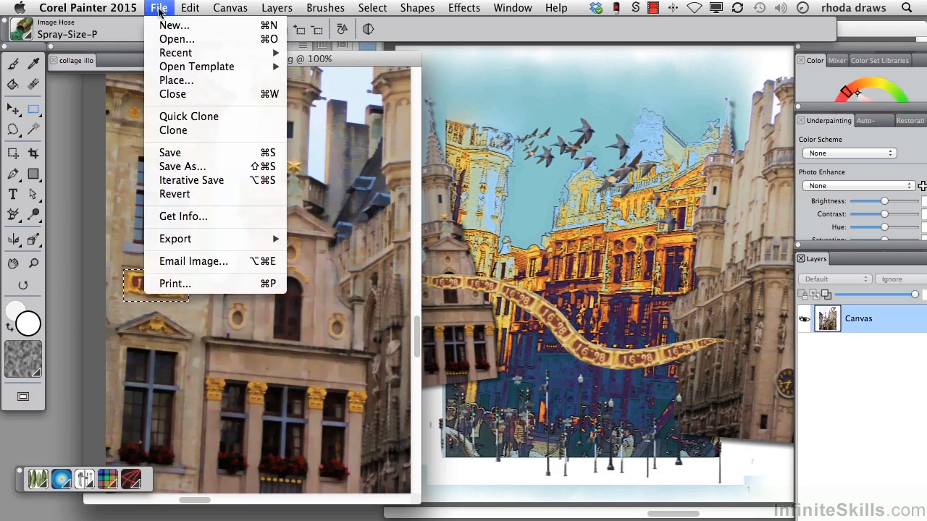
mouse_move(190, 7)
left_click(249, 154)
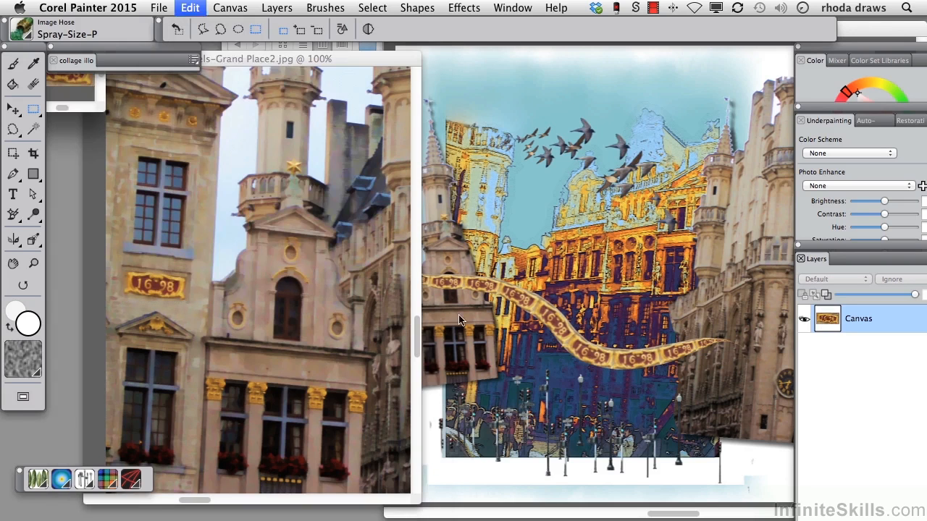
left_click_drag(67, 47, 139, 46)
mouse_move(7, 32)
left_mouse_down()
mouse_move(53, 32)
mouse_move(122, 161)
mouse_move(98, 99)
left_mouse_up()
left_click(95, 98)
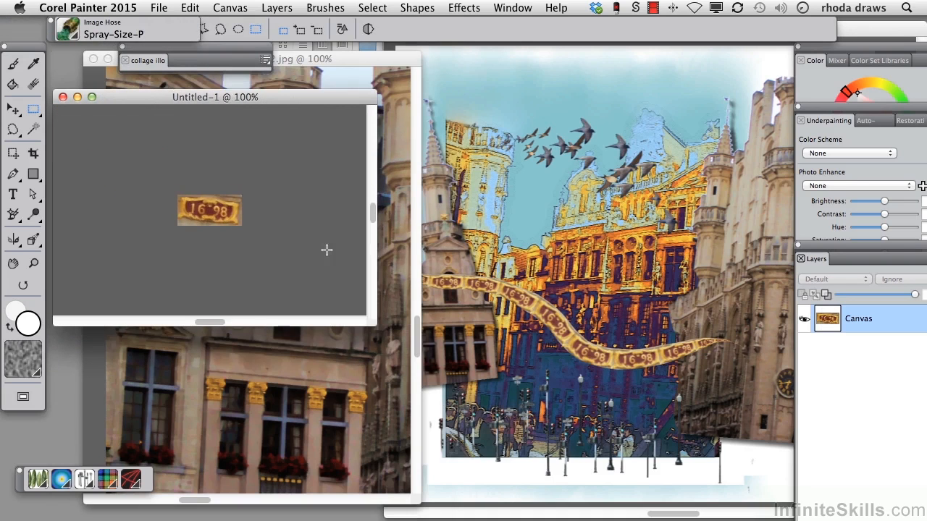
key("super+plus")
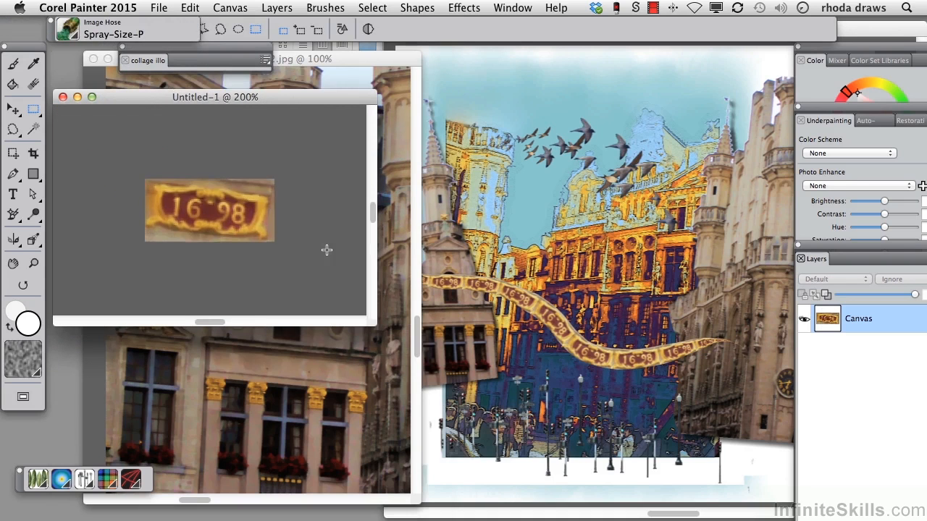
Rotate the whole plaque image slightly counter-clockwise so the 16 98 plaque sits level, and clear the selection.
key("super+a")
left_click(16, 113)
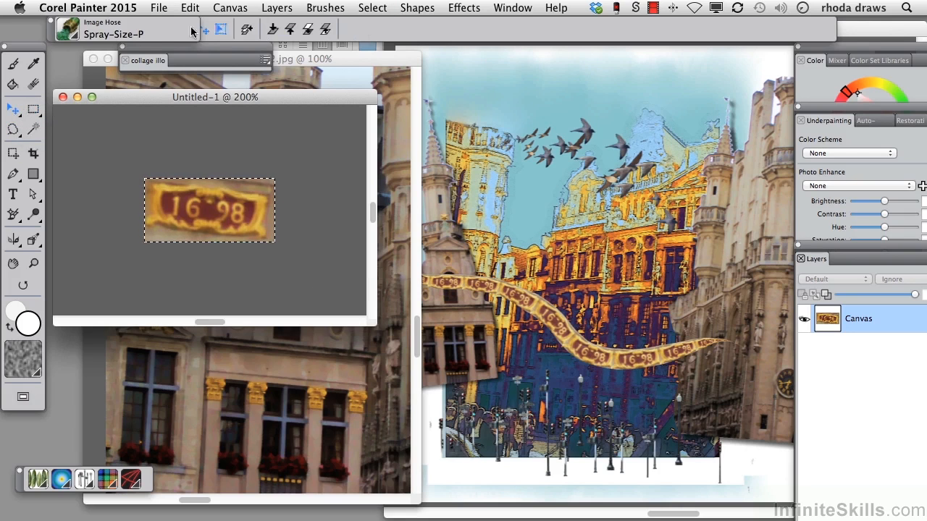
left_click(314, 29)
left_click_drag(282, 174, 275, 166)
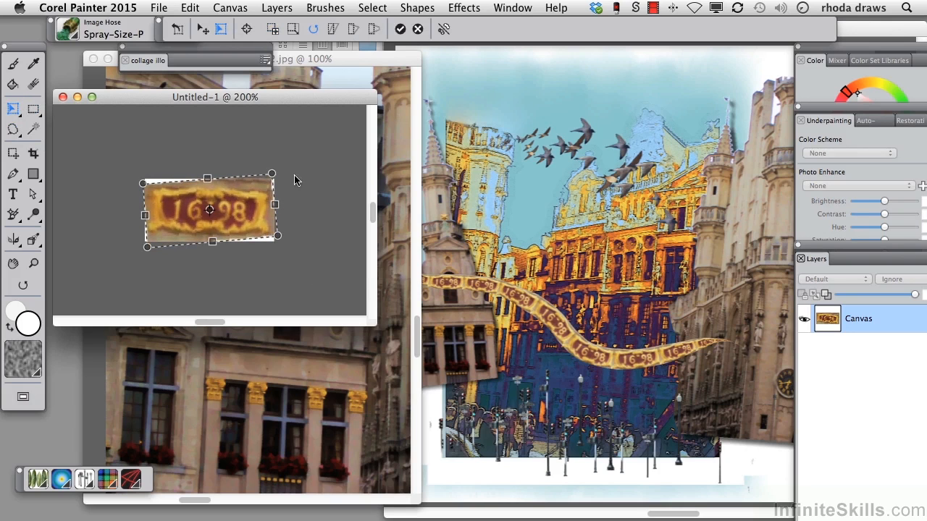
key("Escape")
key("super+d")
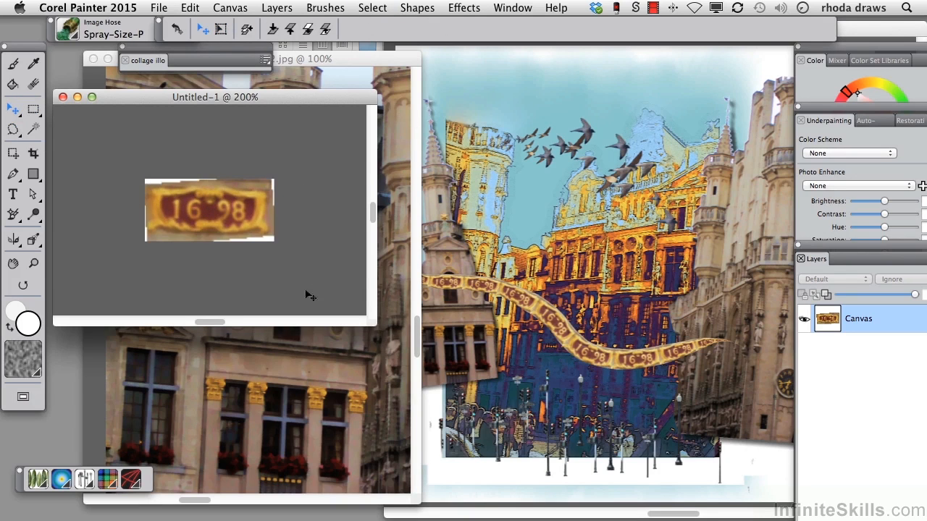
Crop the straightened plaque image tightly around the gold frame to trim away the white edges.
left_click(33, 153)
left_click_drag(149, 187, 270, 238)
left_click(247, 214)
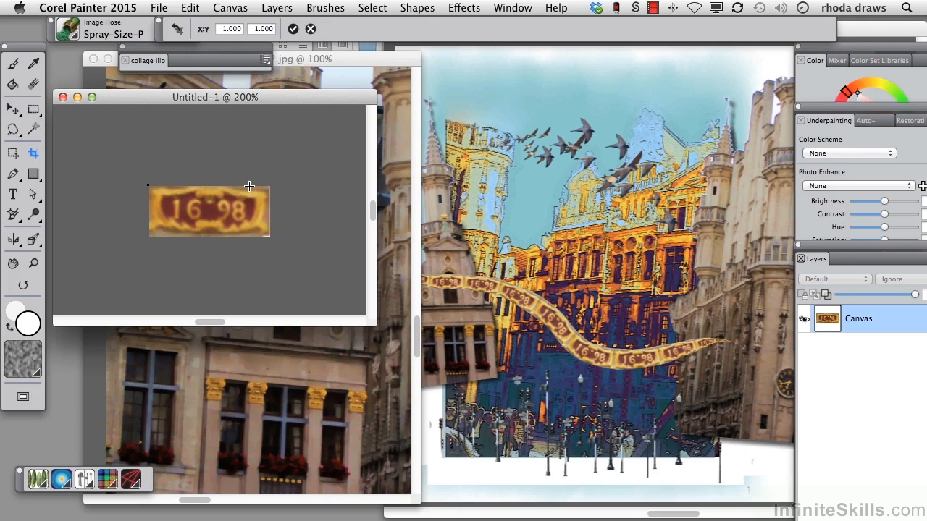
Select the whole cropped plaque, bring up the pattern libraries, and preview capturing it as a rectangular tile pattern without saving it.
key("super+a")
left_click(525, 9)
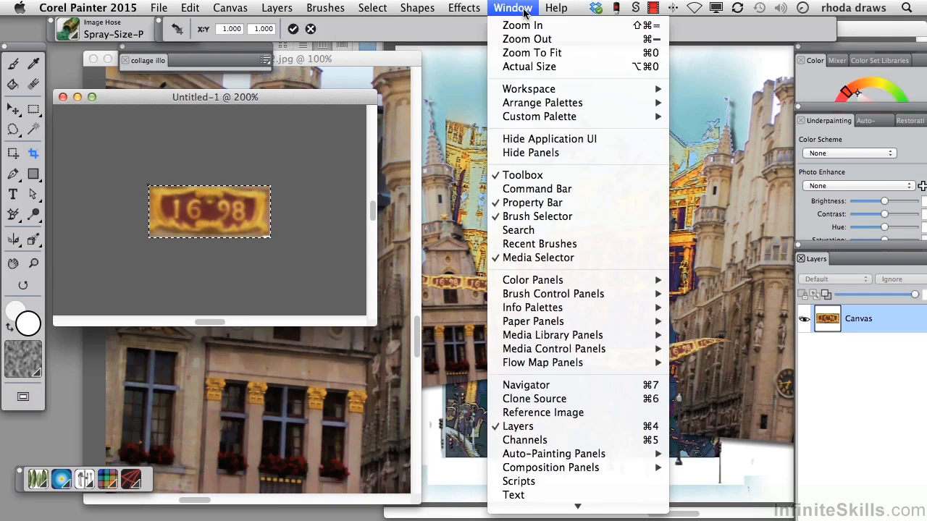
mouse_move(515, 341)
left_click(684, 338)
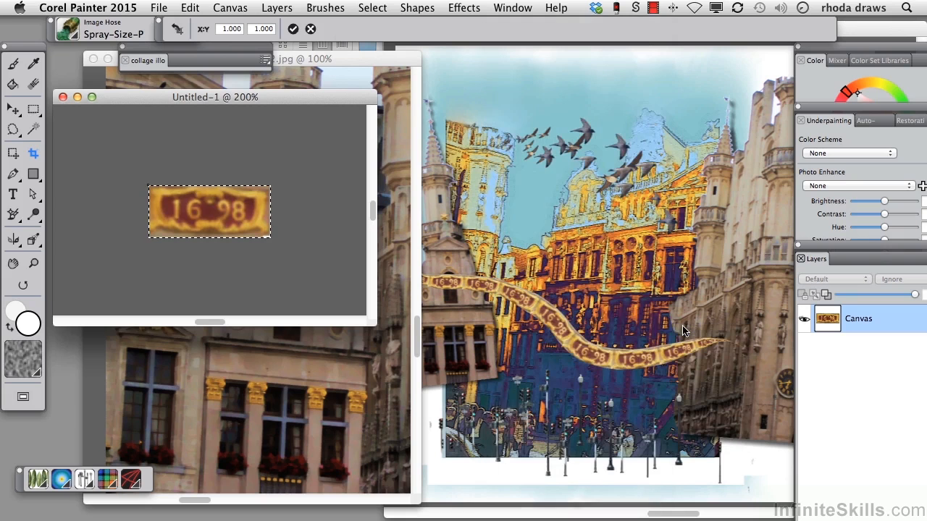
left_click_drag(182, 162, 183, 282)
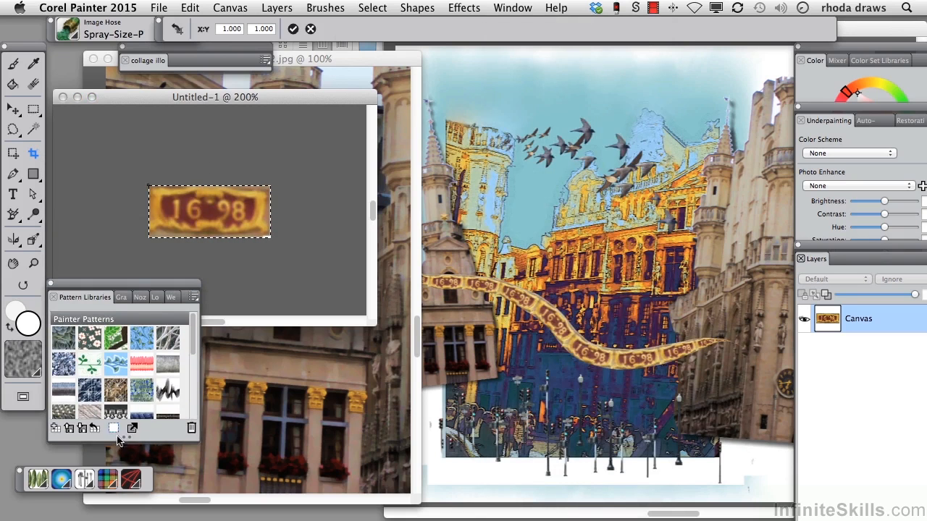
left_click(114, 428)
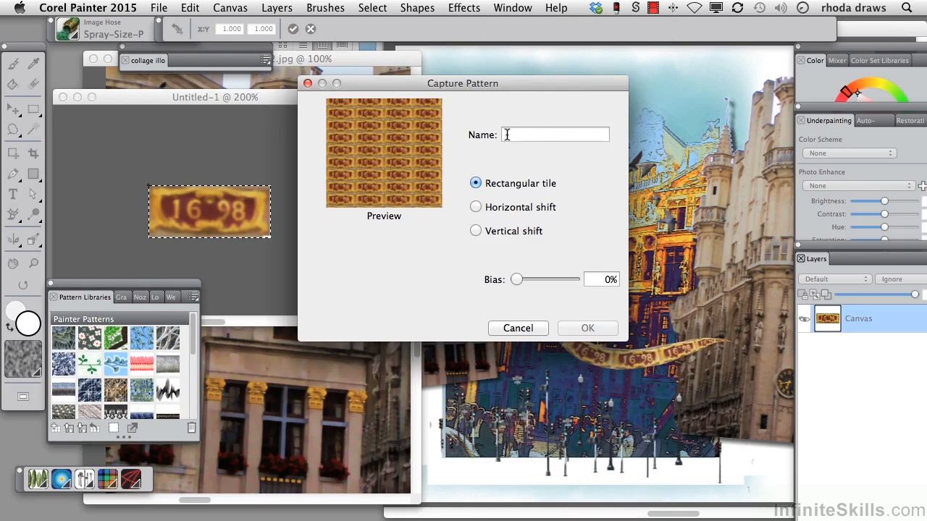
left_click(530, 329)
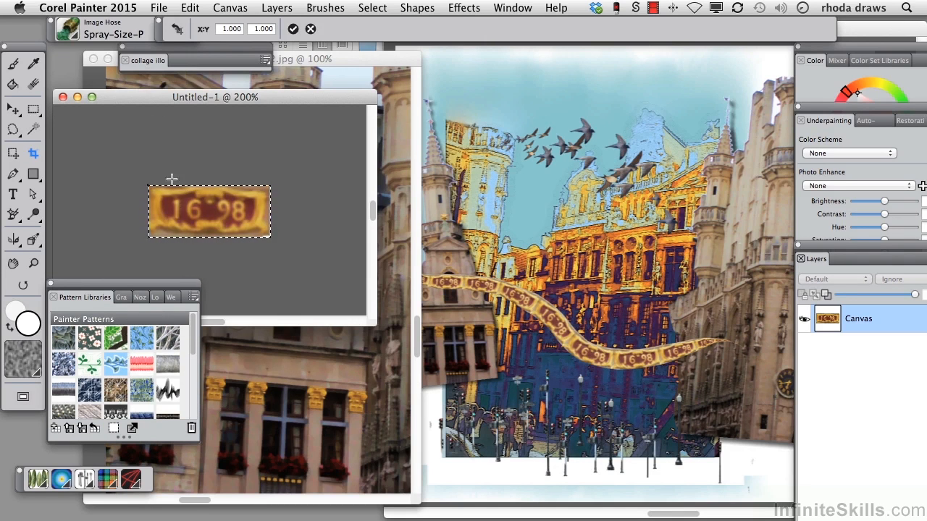
Close the untitled plaque image and choose the 16 98 pattern from the Brussels pattern library.
left_click_drag(144, 98, 359, 263)
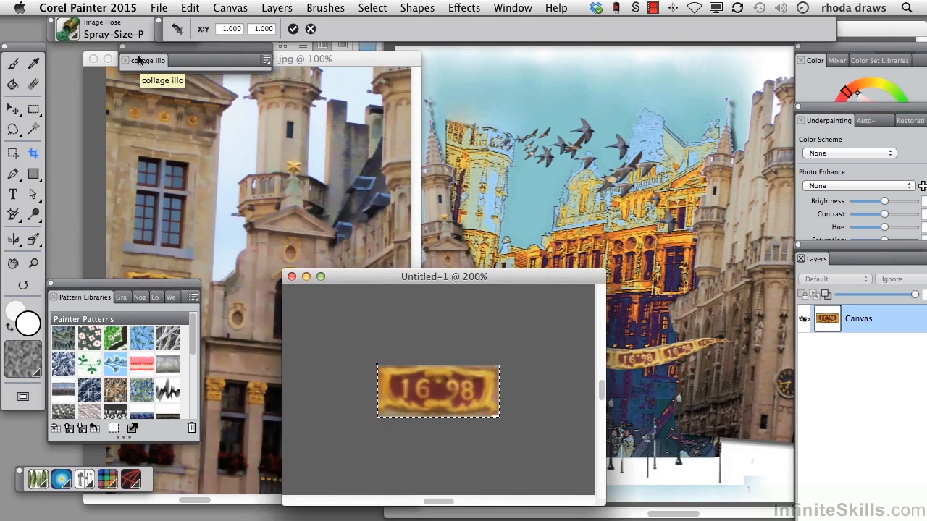
scroll(123, 373, "down", 10)
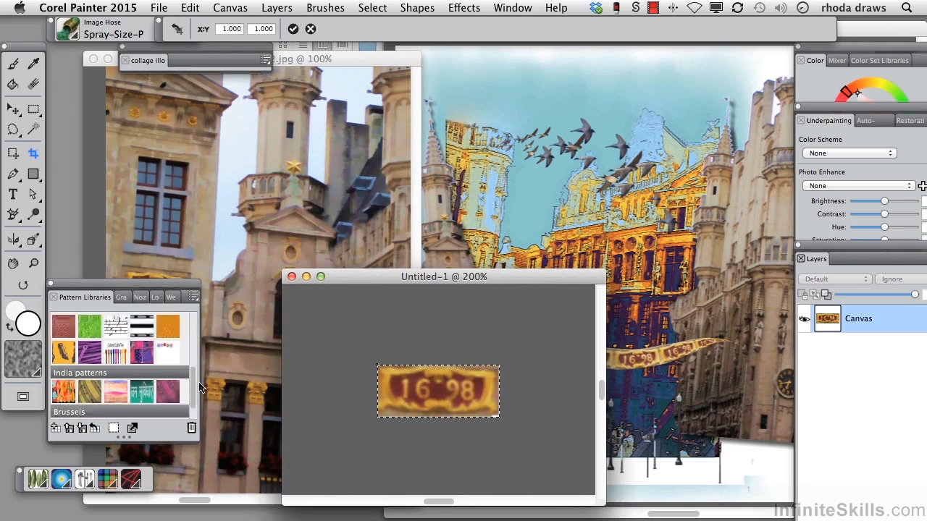
left_click_drag(147, 283, 163, 103)
left_click(80, 227)
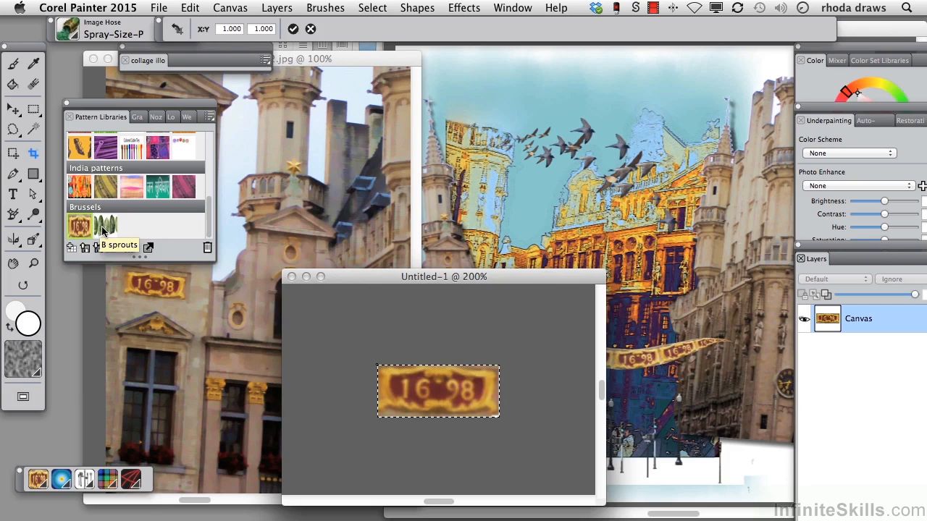
left_click(104, 230)
left_click(292, 277)
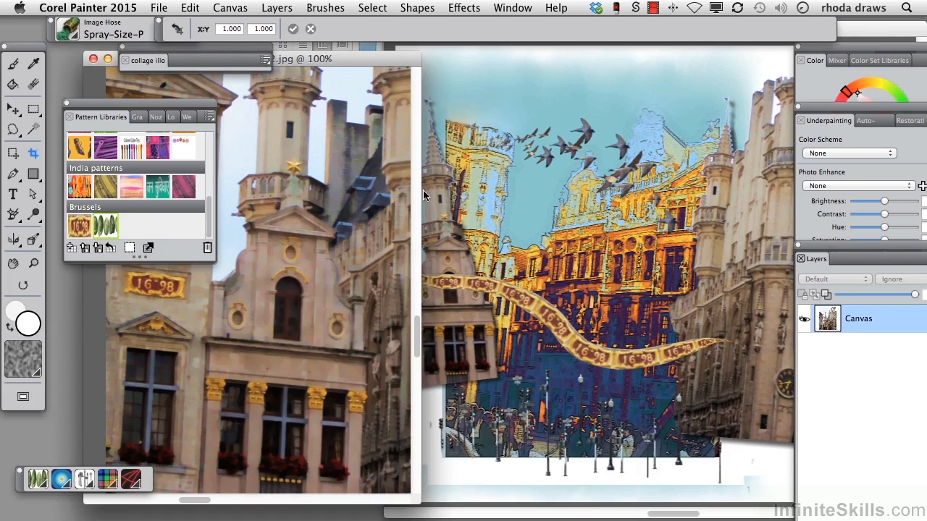
left_click(78, 225)
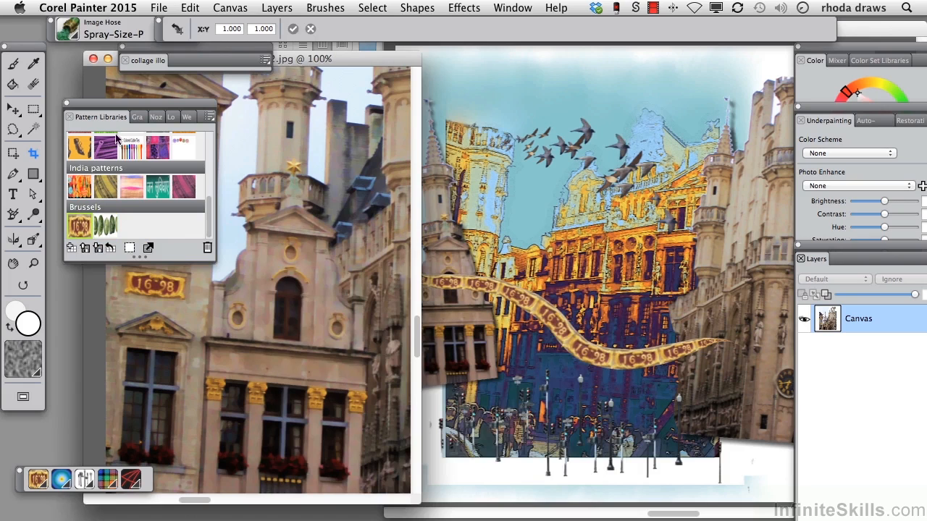
Make Layer 2 active in the collage, try a second wavy 16 98 ribbon across the buildings with the Pattern Pen, and undo it.
double_click(145, 63)
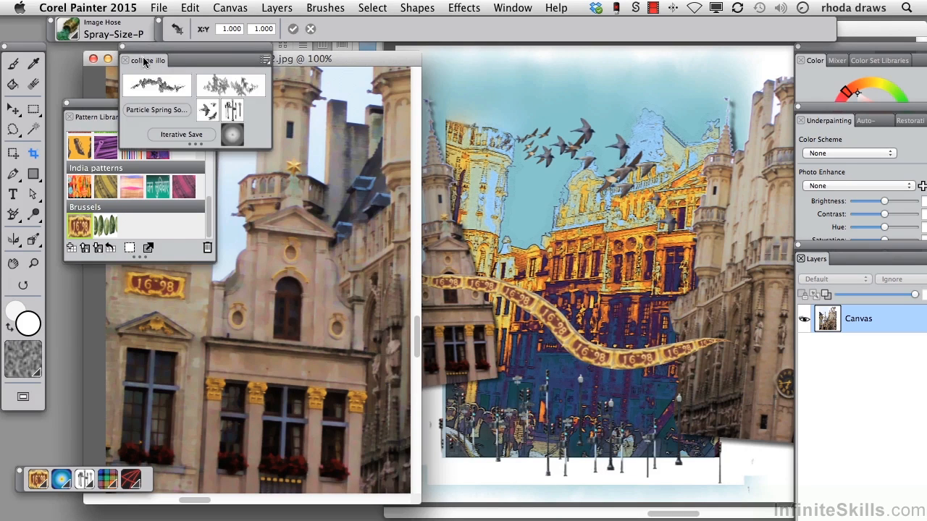
left_click(177, 89)
left_click(576, 202)
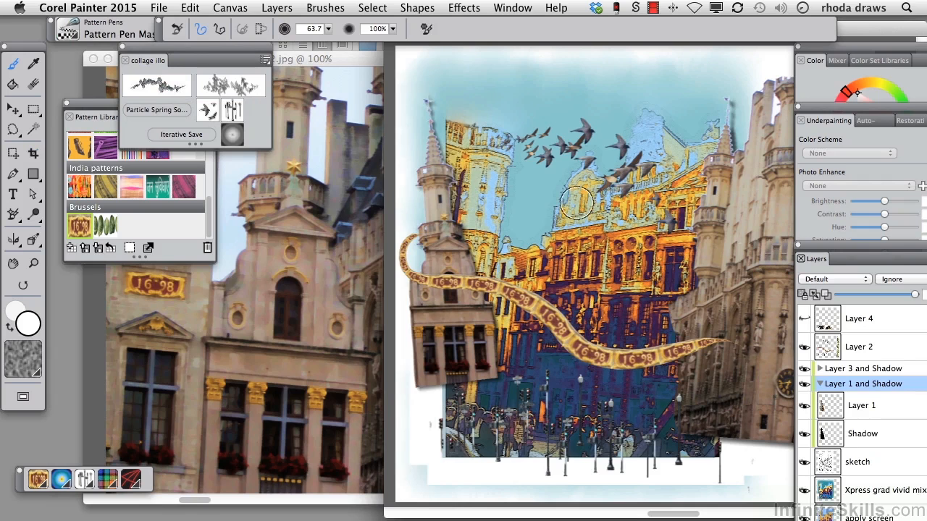
left_click(865, 349)
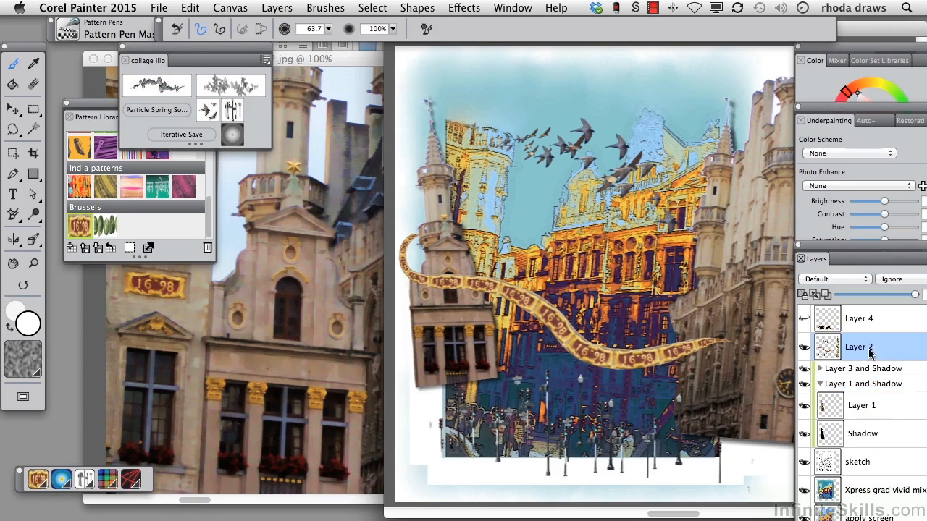
mouse_move(426, 216)
left_mouse_down()
mouse_move(418, 238)
mouse_move(453, 261)
mouse_move(764, 312)
mouse_move(780, 353)
left_mouse_up()
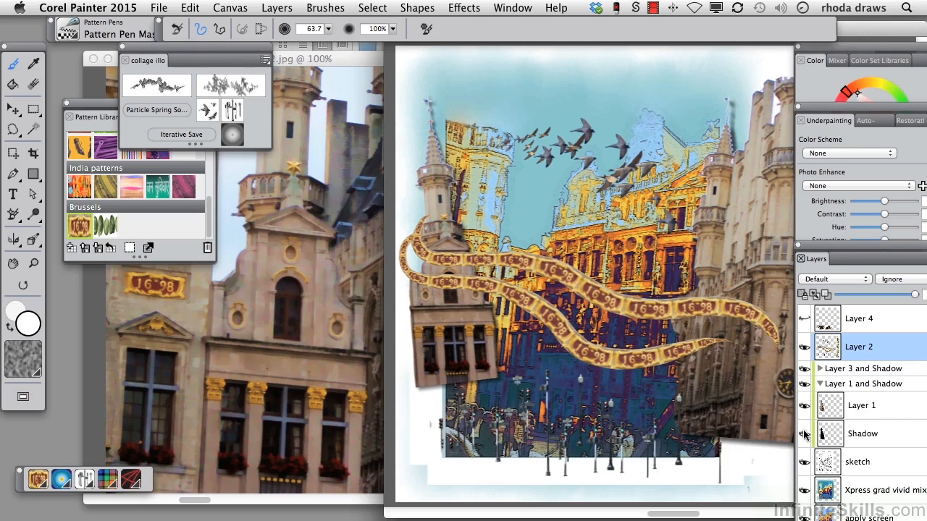
key("ctrl+z")
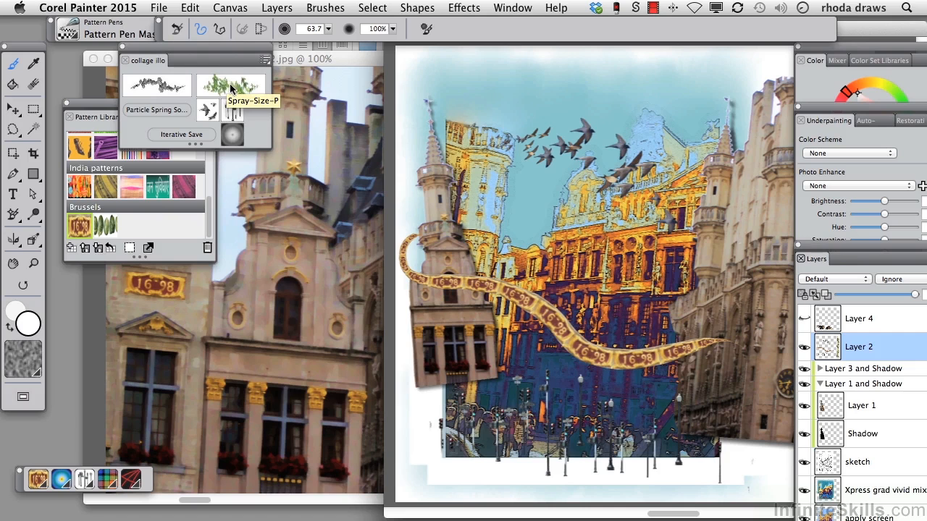
Spray a single street light near the collage's upper right edge on Layer 2, using Spray-Size-P and the street-light nozzle.
left_click(231, 89)
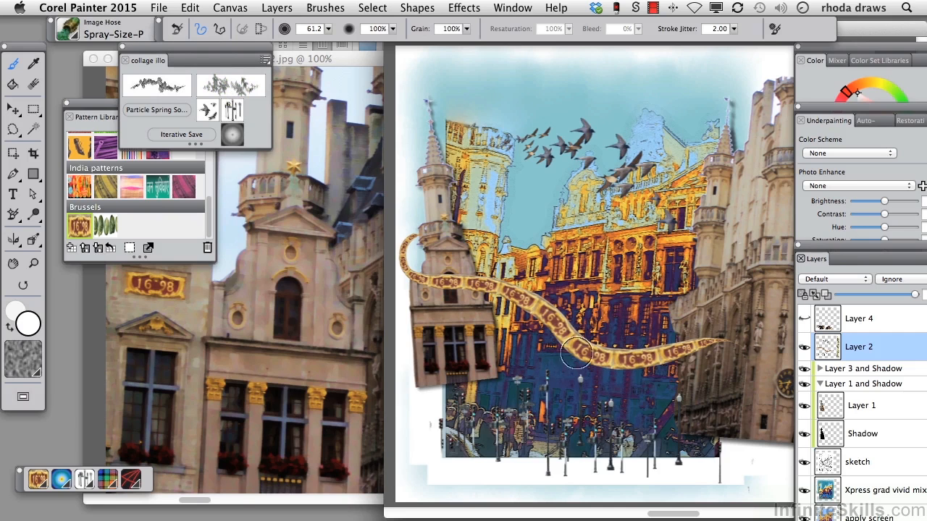
left_click(84, 480)
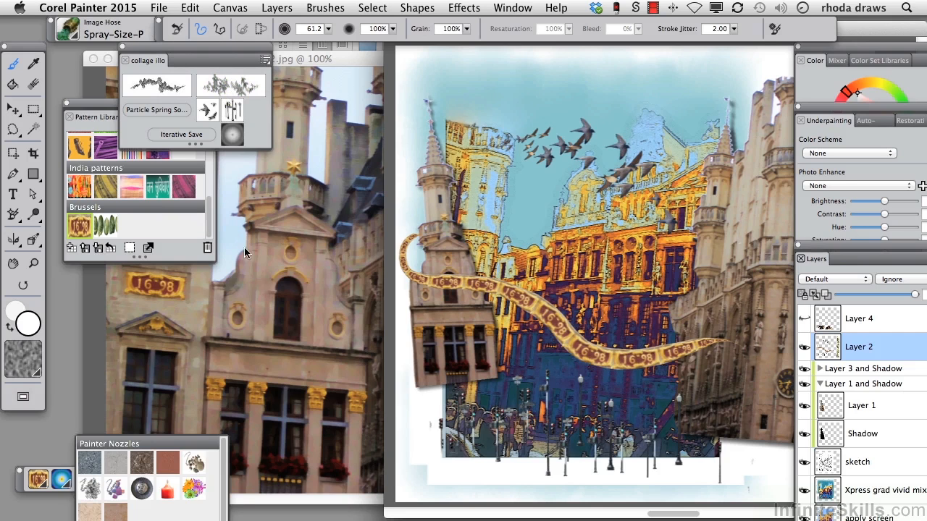
left_click(208, 114)
left_click(232, 112)
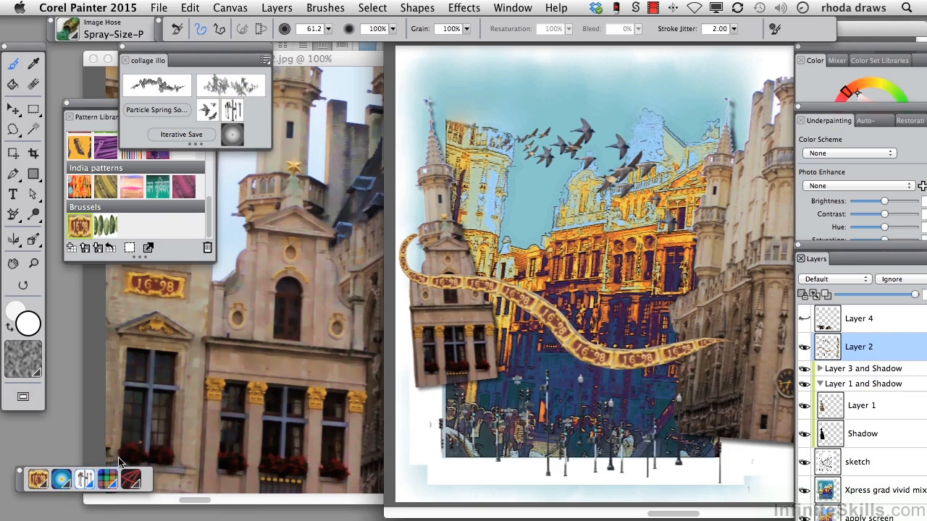
left_click(86, 479)
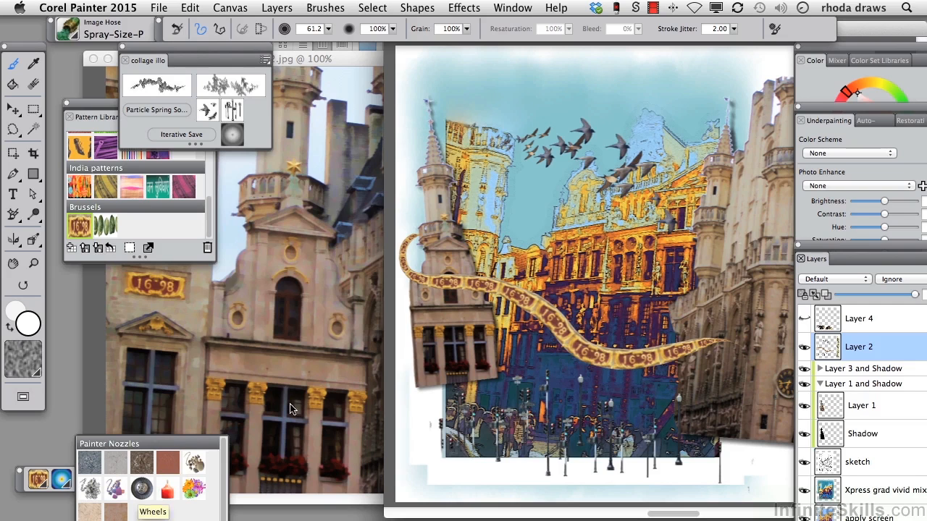
left_click(698, 69)
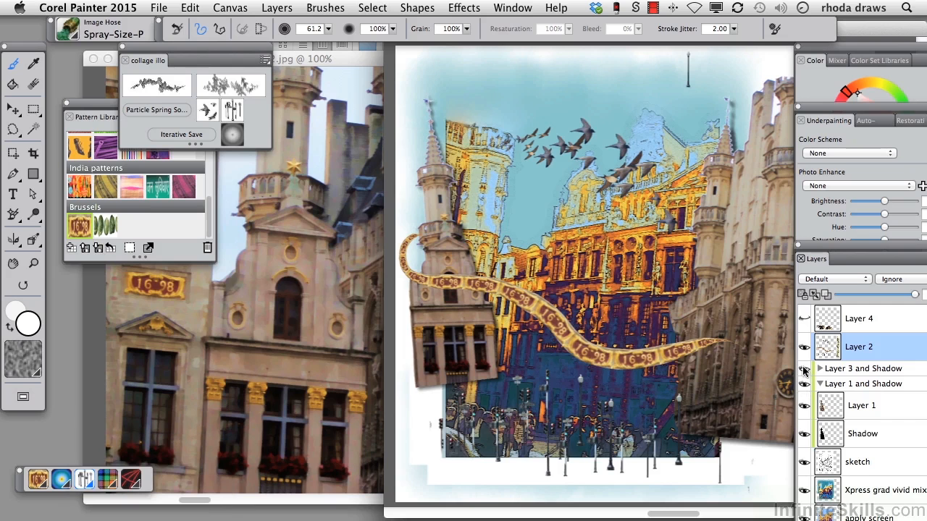
Hide the building groups, sketch, Xpress grad vivid mix, apply screen and Canvas to isolate Layer 2's ribbon, birds, street lights and sprouts.
left_click(804, 369)
left_click(805, 384)
left_click(806, 463)
left_click(805, 491)
left_click(805, 515)
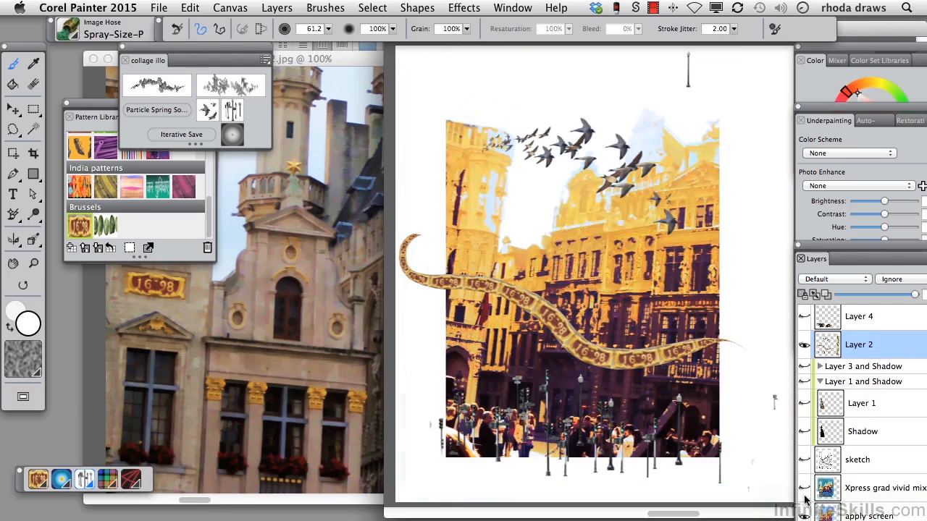
left_click_drag(833, 258, 786, 229)
scroll(819, 347, "down", 1)
left_click(753, 449)
key("super+equal")
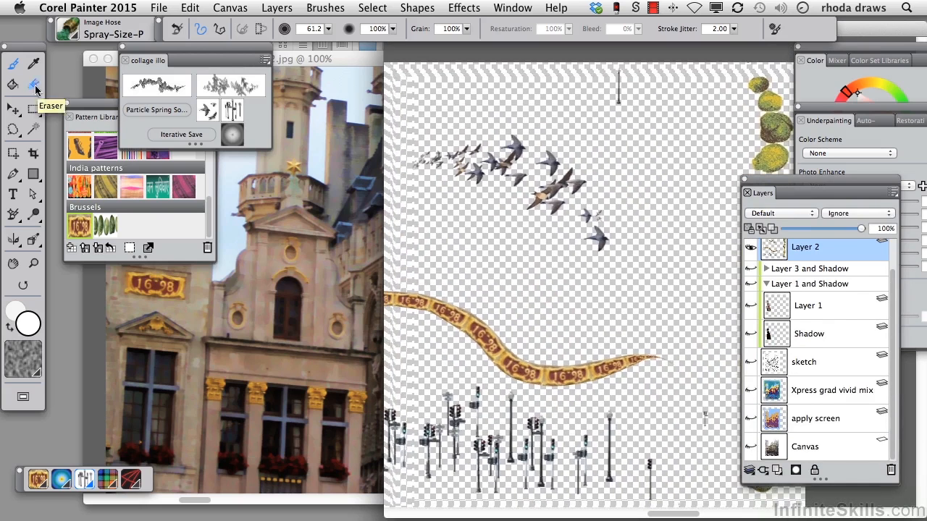
Erase the lone street light above the birds on Layer 2 and choose the B sprouts pattern from the Brussels library.
left_click(33, 84)
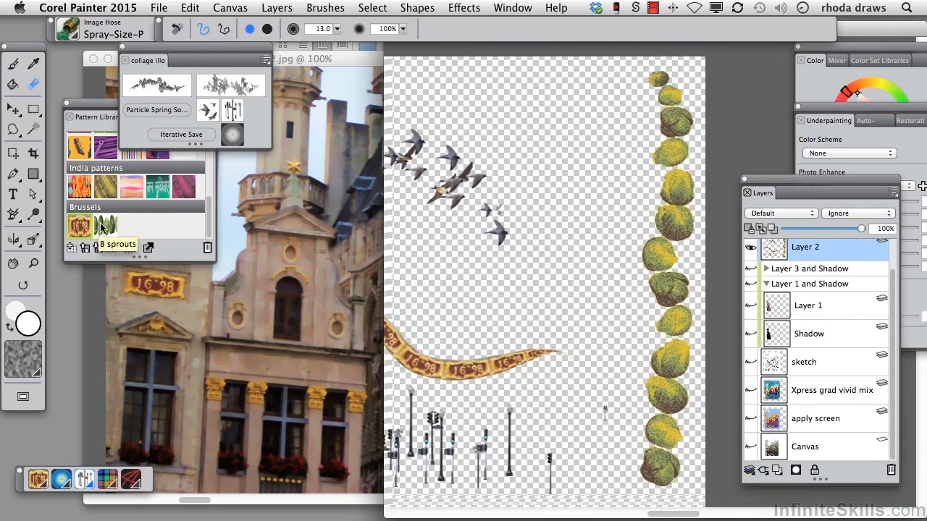
left_click(105, 225)
left_click_drag(140, 123, 124, 203)
scroll(510, 263, "up", 5)
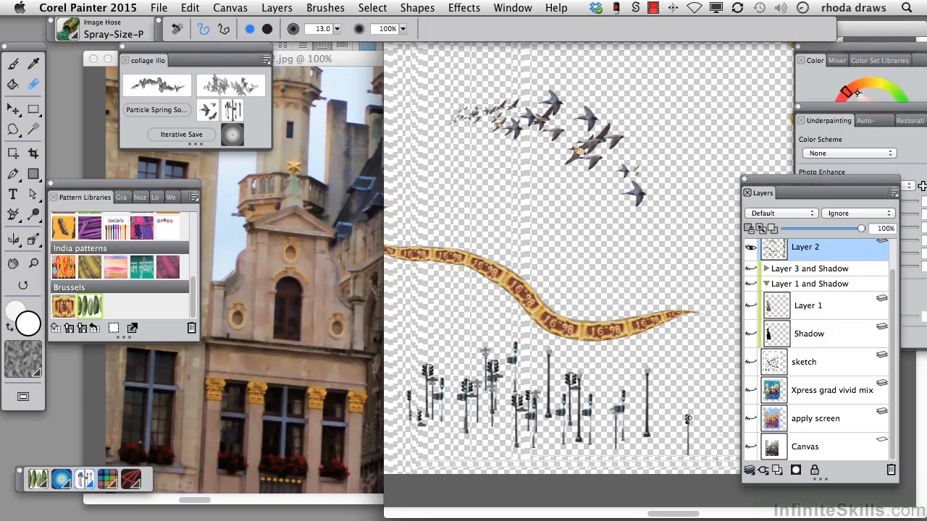
Try spraying another band of street lights between the 16 98 ribbon and the existing lights on Layer 2, and undo it.
left_click(232, 110)
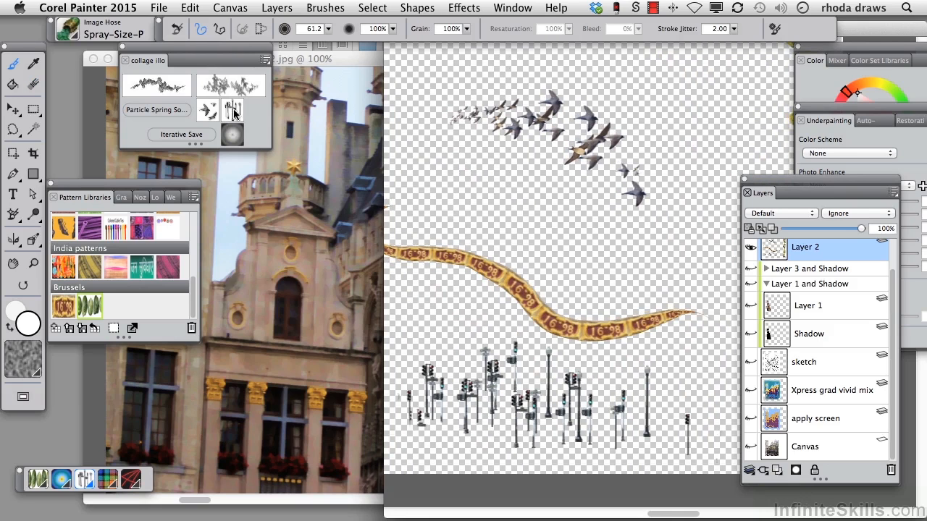
mouse_move(431, 309)
left_mouse_down()
mouse_move(656, 340)
mouse_move(696, 358)
left_mouse_up()
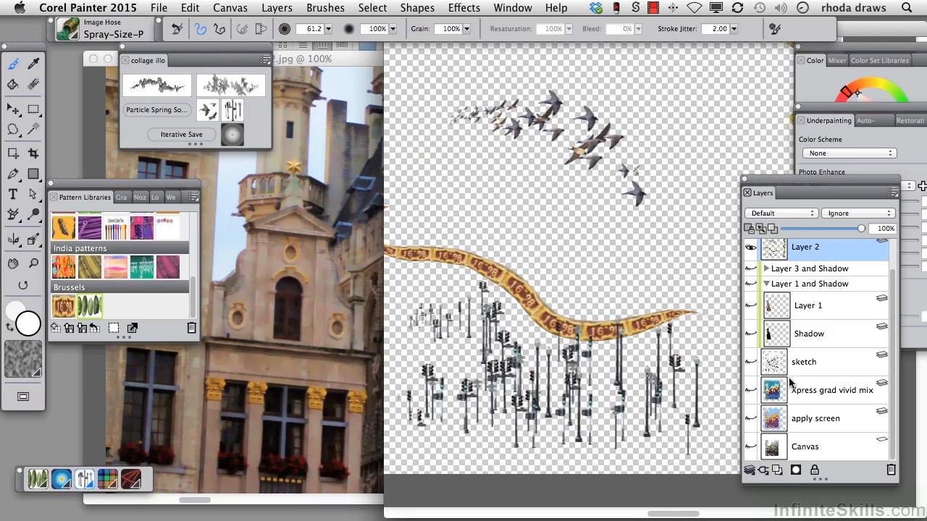
key("super+z")
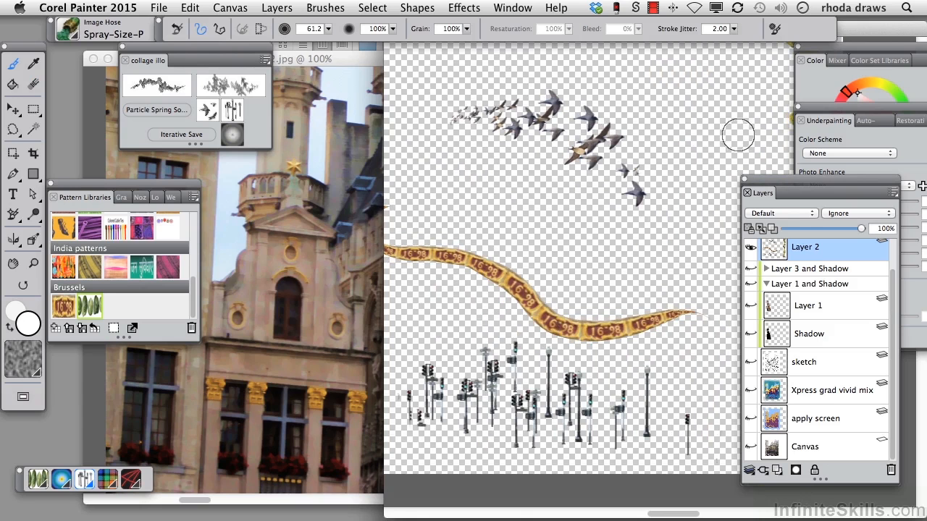
Paint a vertical column of Brussels sprouts just left of the yellow-brown column with the Pattern Pen on Layer 2.
left_click_drag(681, 147, 517, 181)
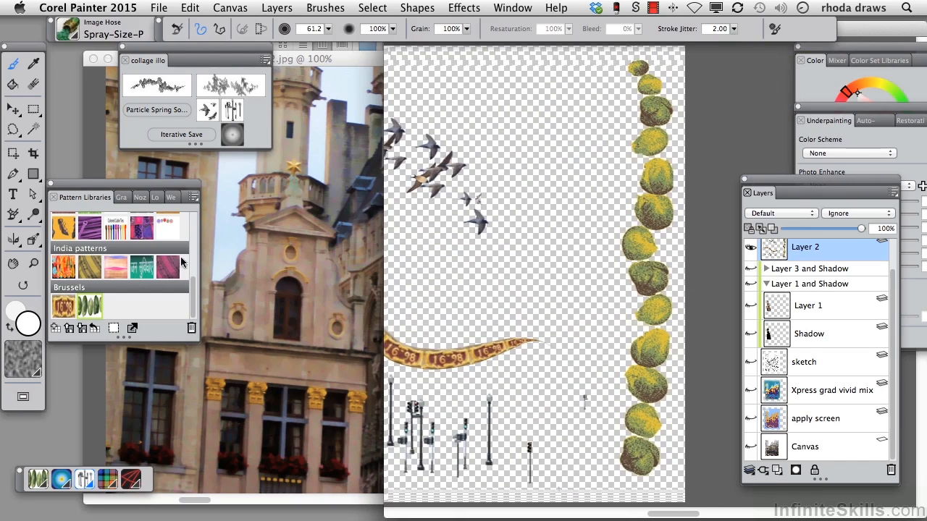
left_click(160, 89)
mouse_move(580, 73)
left_mouse_down()
mouse_move(580, 326)
mouse_move(593, 495)
left_mouse_up()
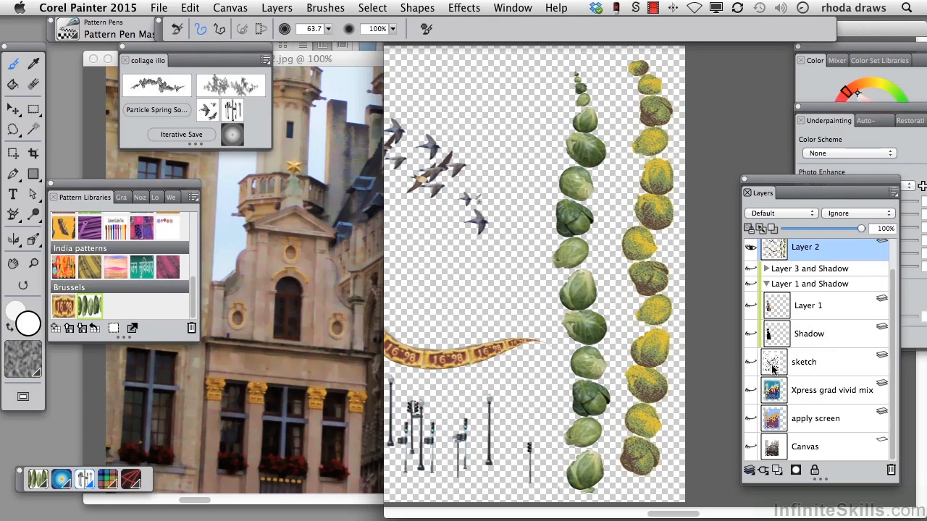
Try the Apply Screen effect using Paper on a rectangular selection around the green sprout column on Layer 2.
left_click(33, 108)
mouse_move(549, 93)
left_mouse_down()
mouse_move(603, 358)
mouse_move(617, 500)
left_mouse_up()
left_click(463, 8)
mouse_move(521, 73)
left_click(720, 246)
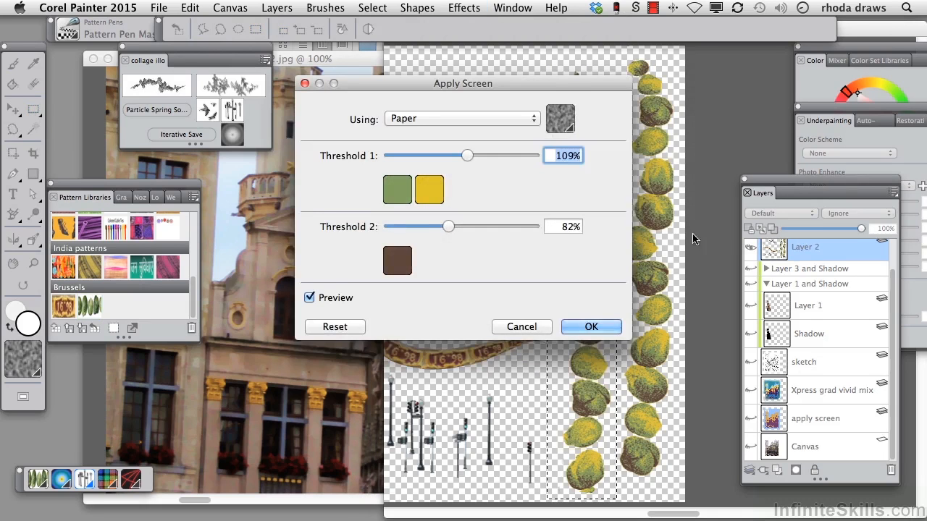
left_click_drag(405, 77, 245, 148)
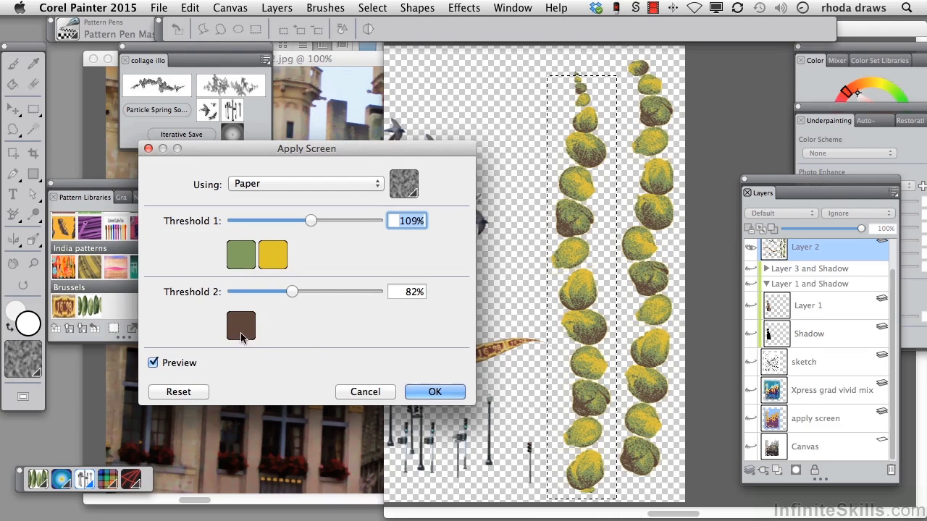
left_click(377, 187)
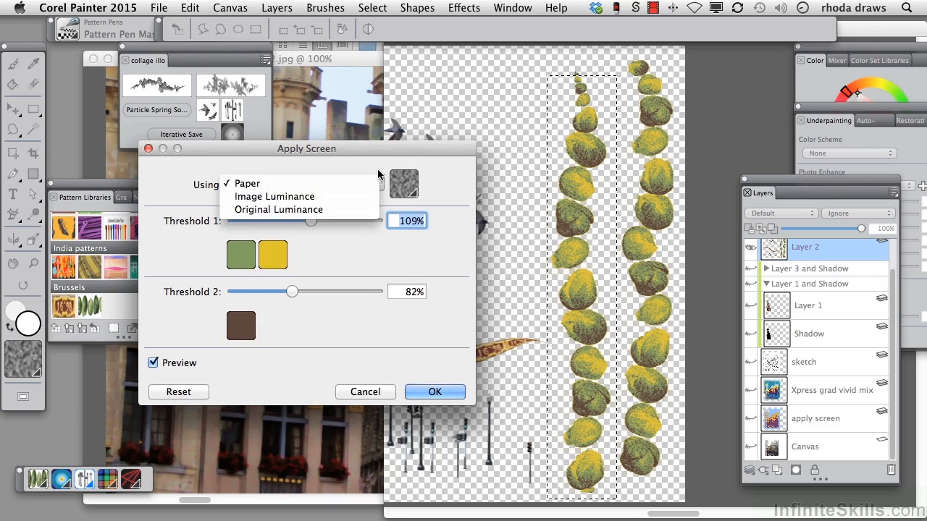
left_click(380, 172)
left_click(365, 392)
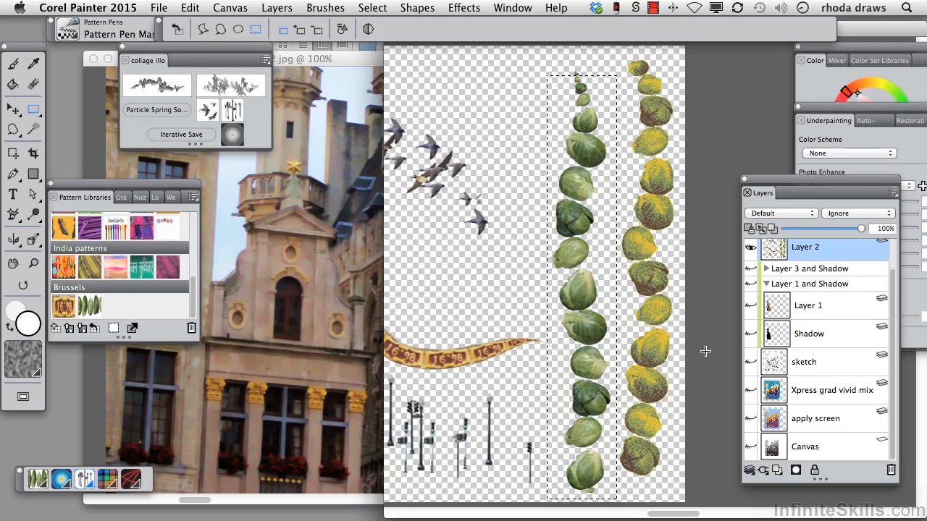
Show the two building groups, sketch, Xpress grad vivid mix, apply screen and Canvas layers again.
left_click(751, 269)
left_click(750, 283)
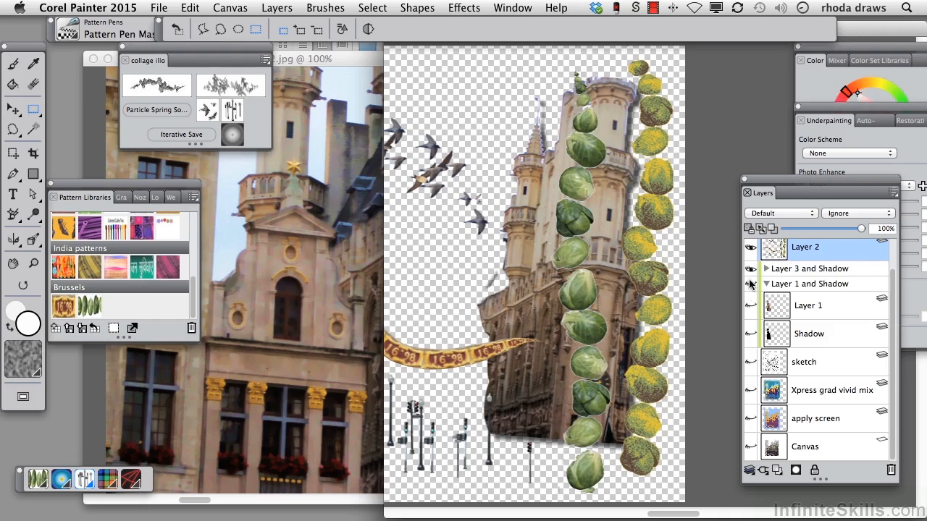
left_click(750, 362)
left_click(750, 390)
left_click(751, 419)
left_click(750, 447)
left_click_drag(556, 255, 624, 264)
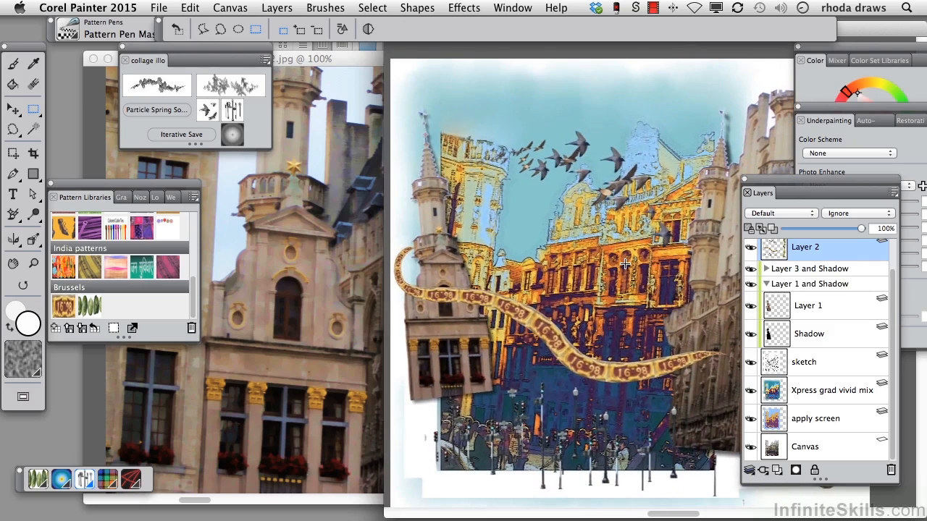
Check the collage in full-screen view and move the collage illo palette directly above the Pattern Libraries palette.
left_click(22, 398)
left_click_drag(181, 44, 108, 45)
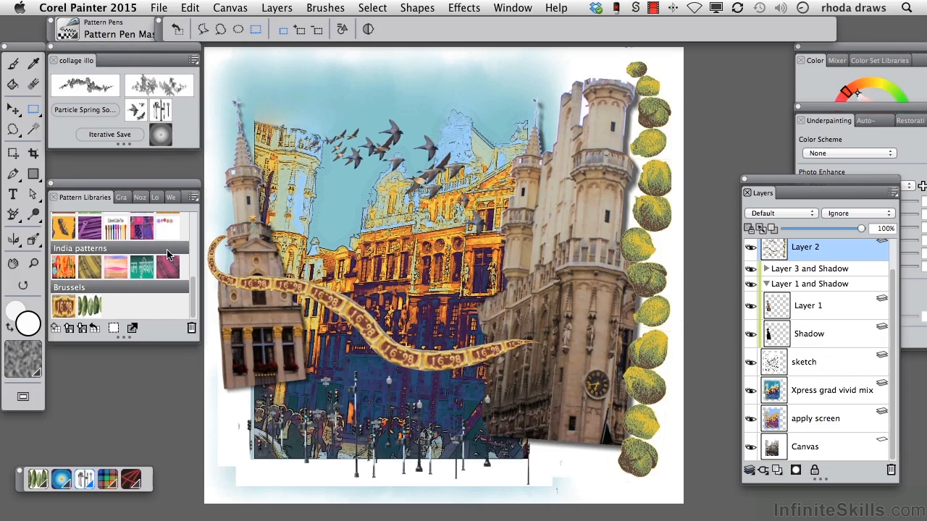
left_click(22, 396)
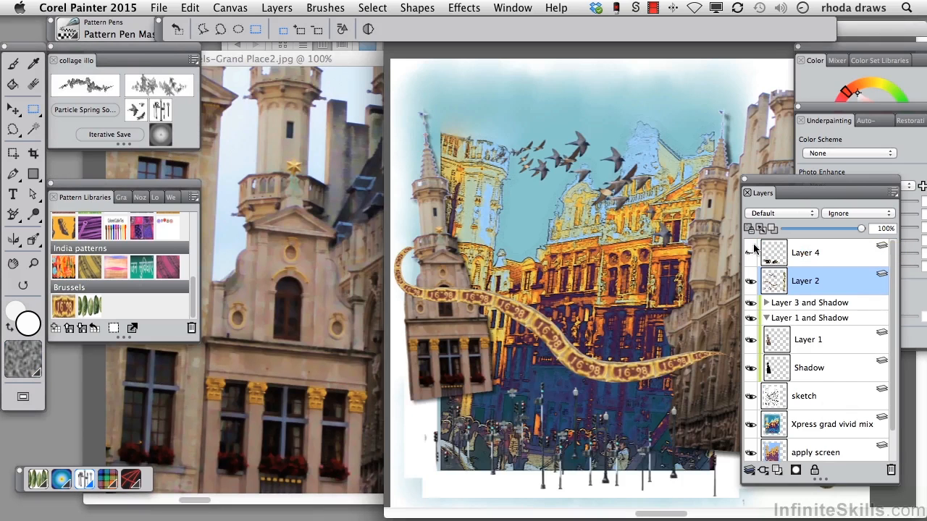
Show Layer 4 with the black and orange crowd and make it the active layer.
left_click(752, 255)
left_click_drag(619, 286, 600, 199)
left_click(807, 253)
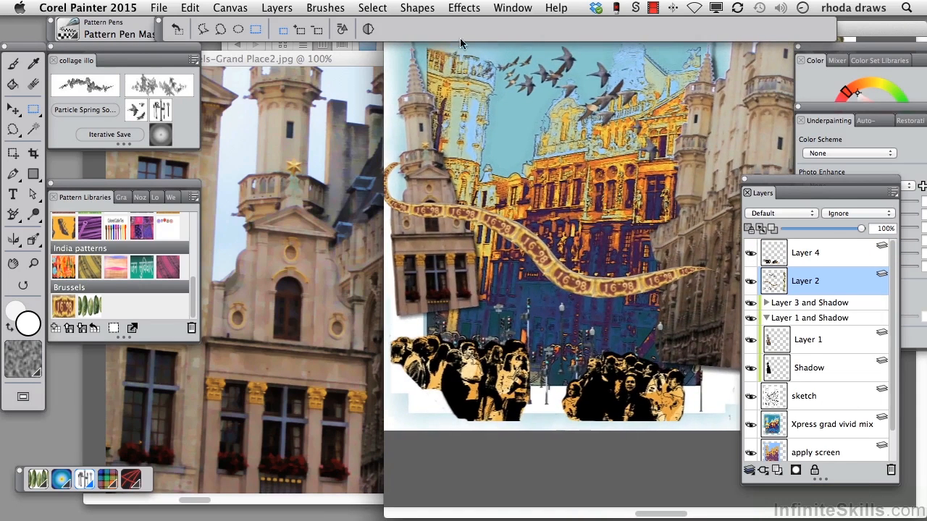
Try the Express Texture effect using Paper on Layer 4's crowd, with a reduced contrast.
left_click(469, 9)
mouse_move(507, 76)
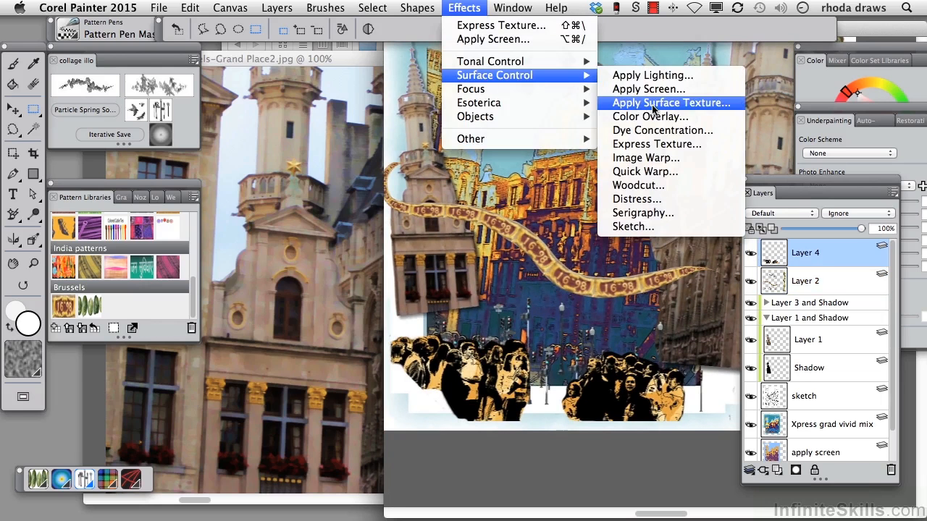
left_click(654, 145)
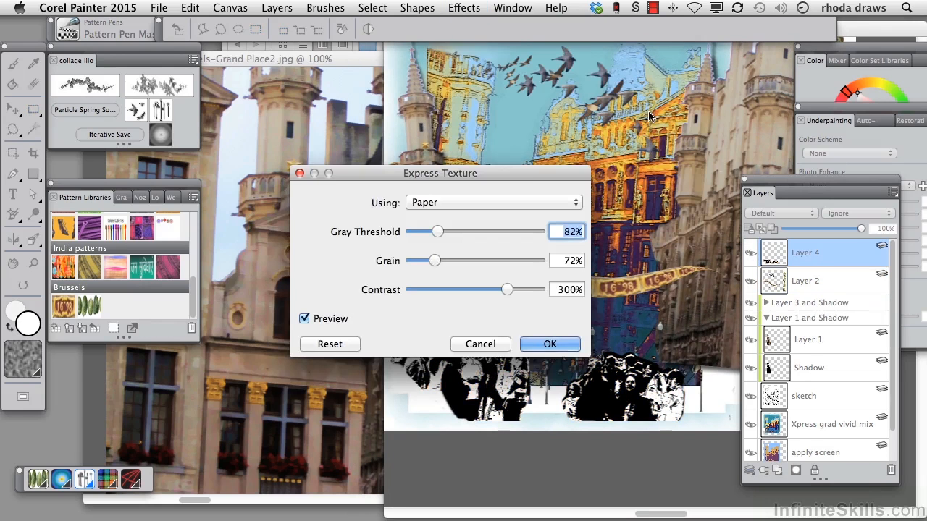
left_click_drag(522, 173, 291, 192)
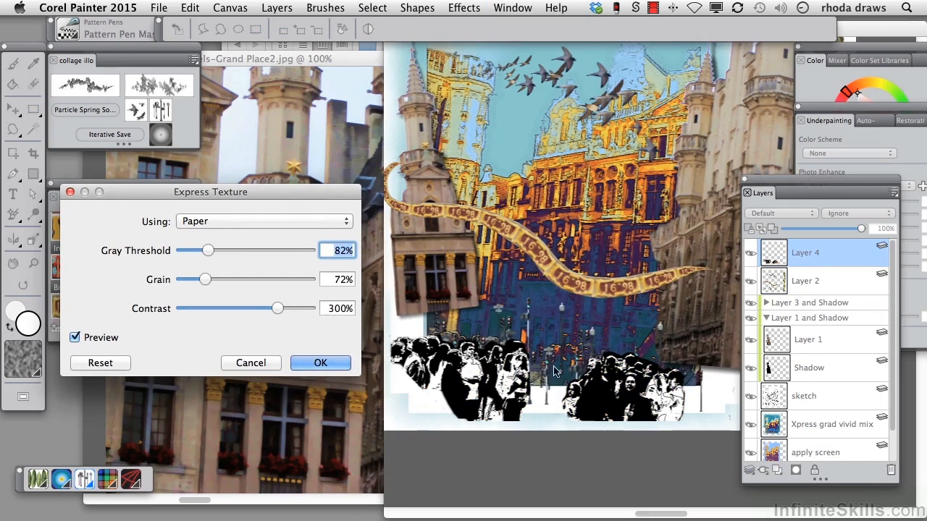
left_click(343, 223)
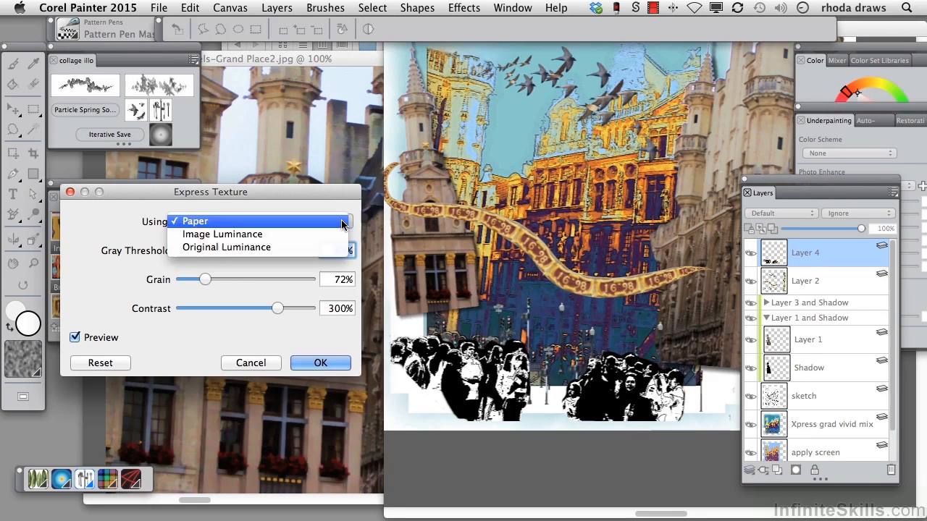
left_click(343, 221)
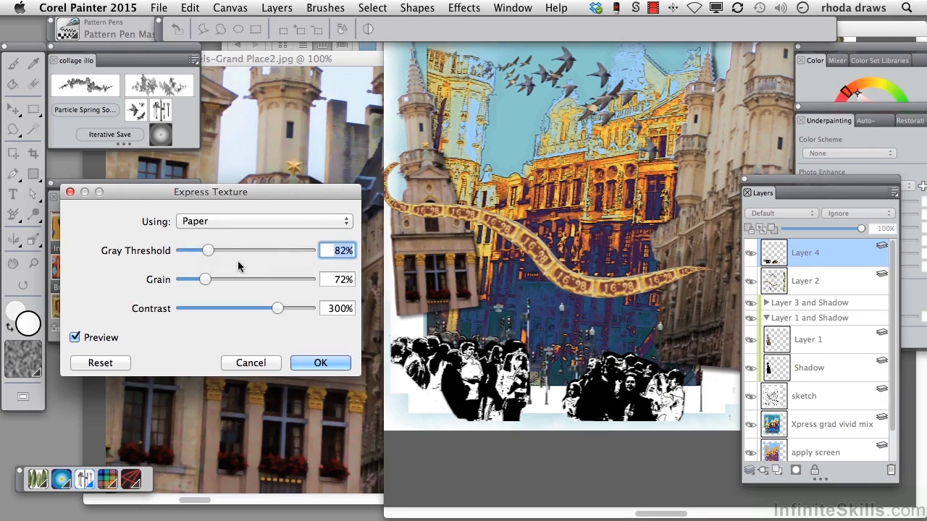
left_click_drag(204, 250, 206, 279)
left_click_drag(275, 310, 242, 309)
left_click(251, 362)
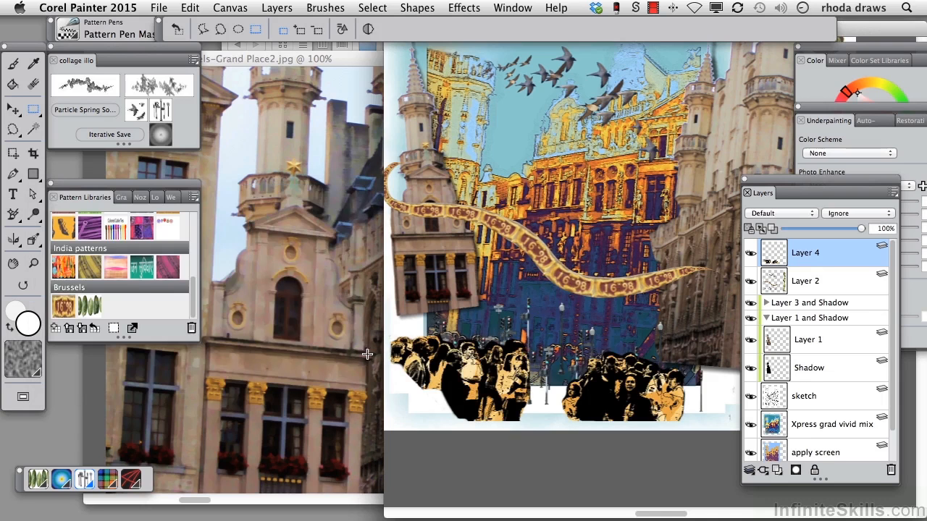
Try an orange Color Overlay on Layer 4's crowd using Original Luminance, Dye Concentration and 100% opacity.
left_click(464, 9)
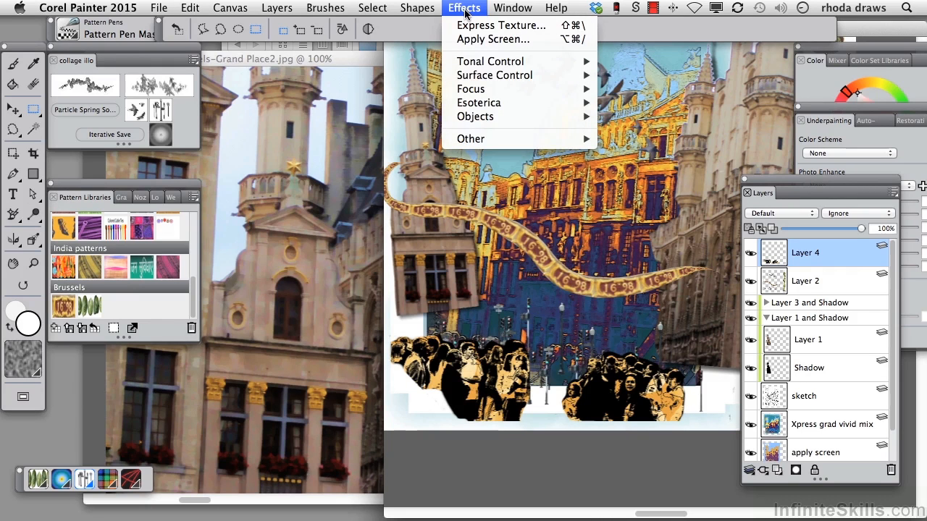
mouse_move(490, 79)
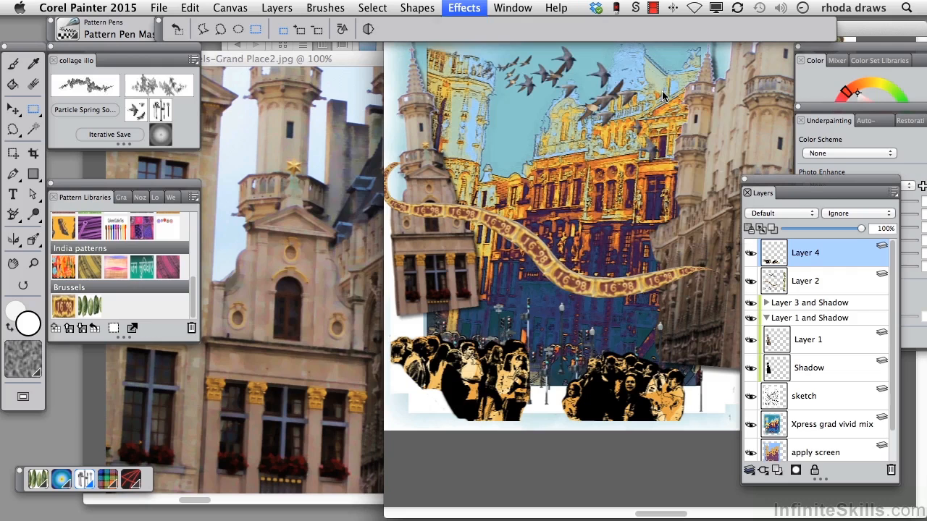
left_click(669, 117)
left_click_drag(479, 177, 256, 195)
left_click(157, 223)
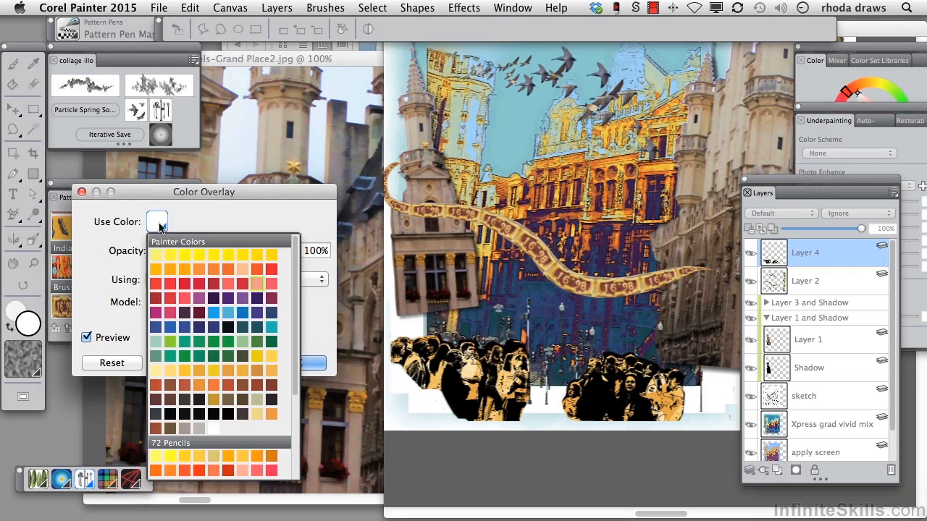
left_click(246, 289)
left_click(311, 279)
left_click(290, 304)
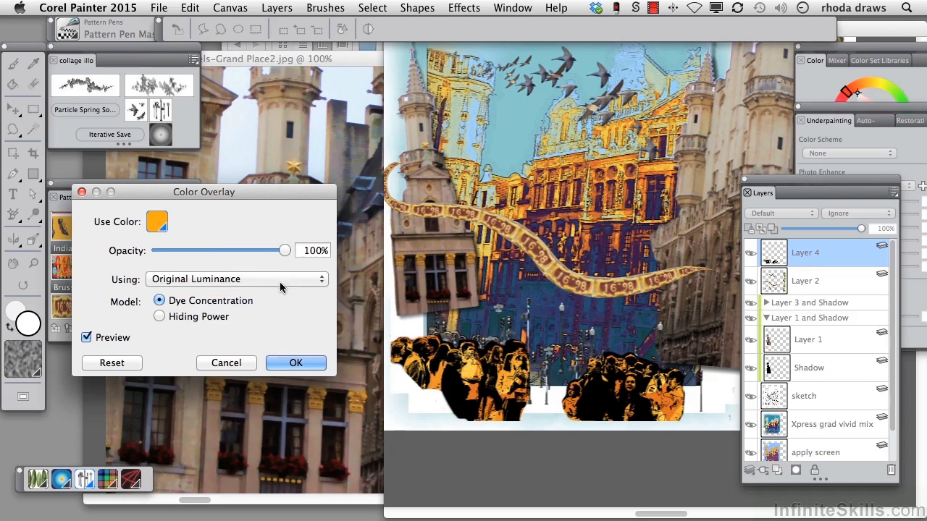
left_click(242, 362)
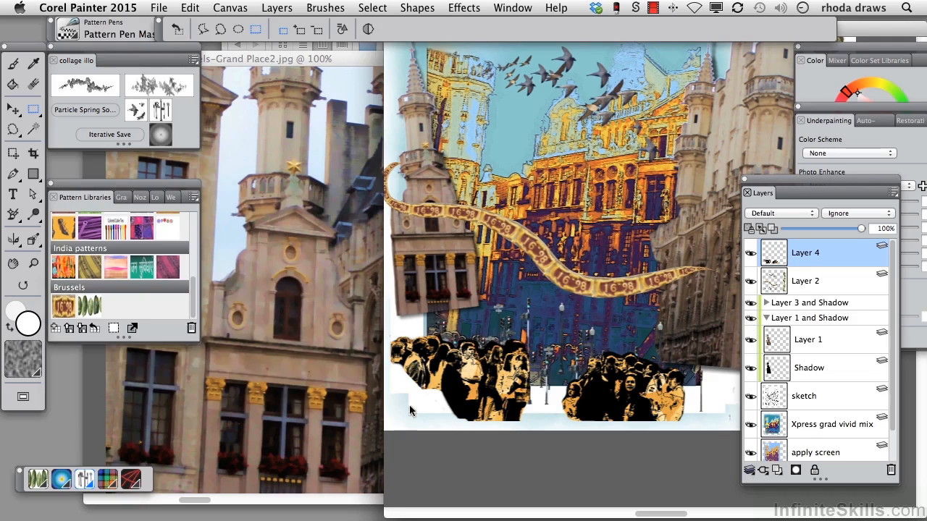
Display the finished collage in full-screen view with all palettes hidden.
left_click(24, 396)
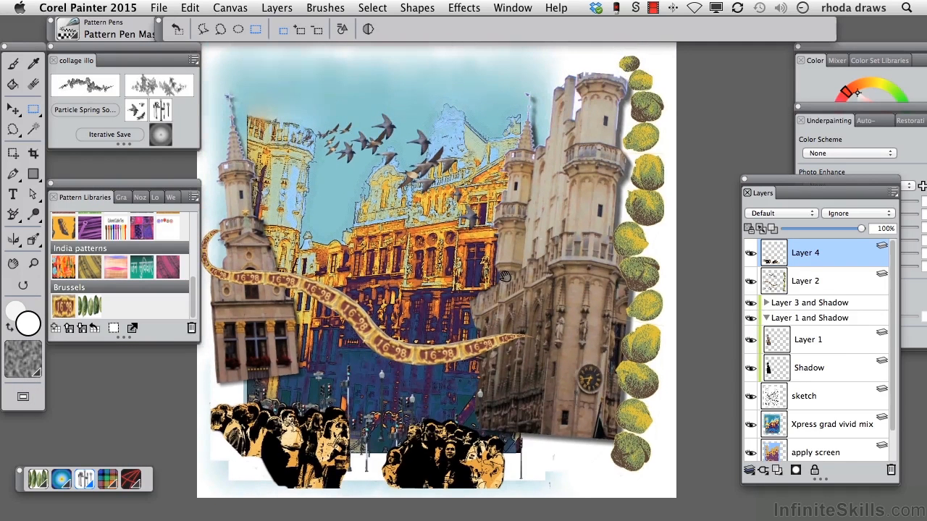
key("Tab")
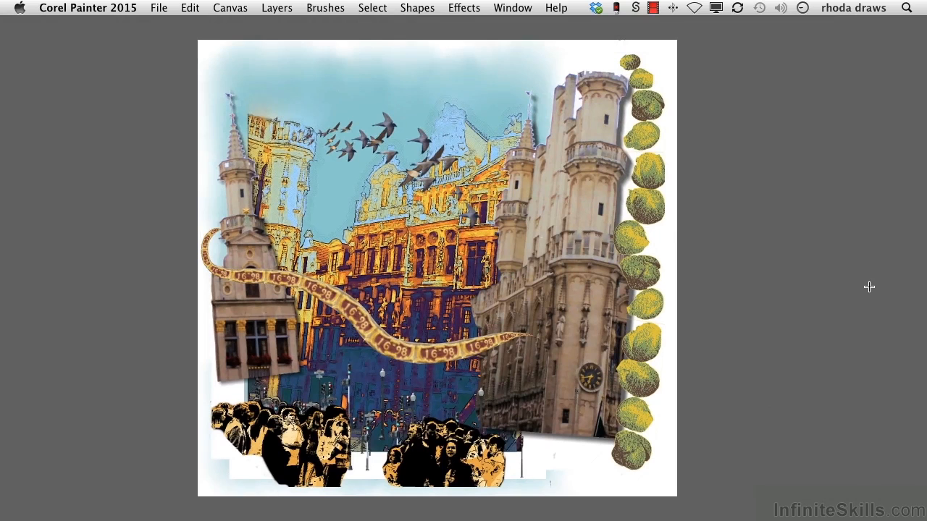